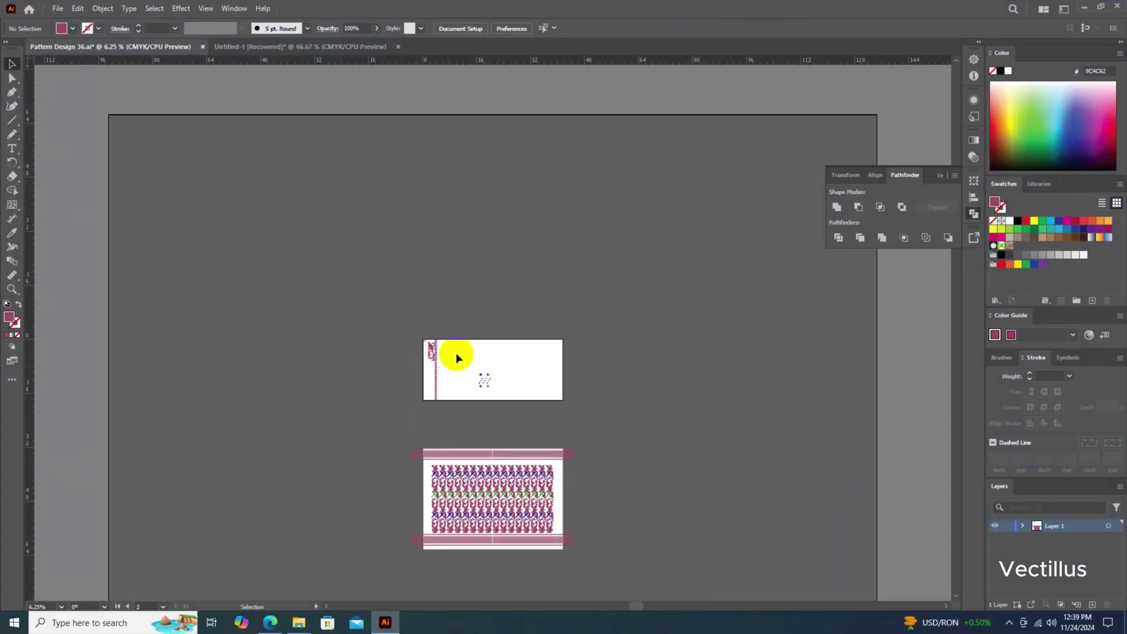
Make a copy of the D shape 18 in directly below the original
scroll(456, 353, up, 3)
scroll(453, 361, down, 5)
scroll(464, 364, down, 5)
scroll(485, 373, down, 1)
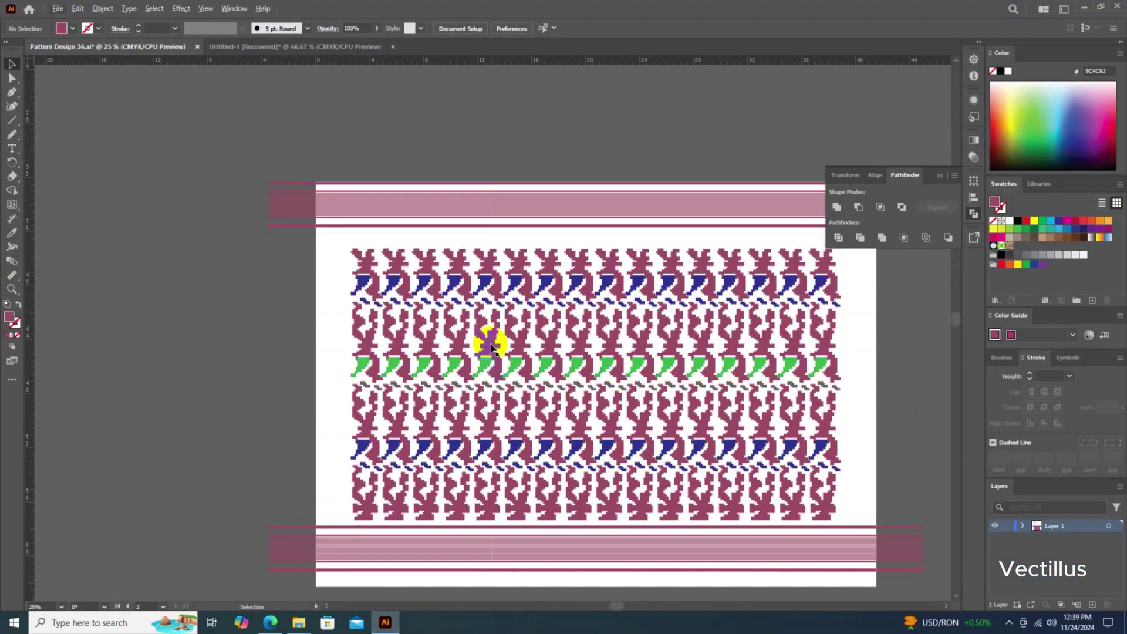
scroll(503, 402, up, 3)
scroll(495, 372, up, 1)
scroll(493, 378, down, 3)
scroll(493, 377, up, 3)
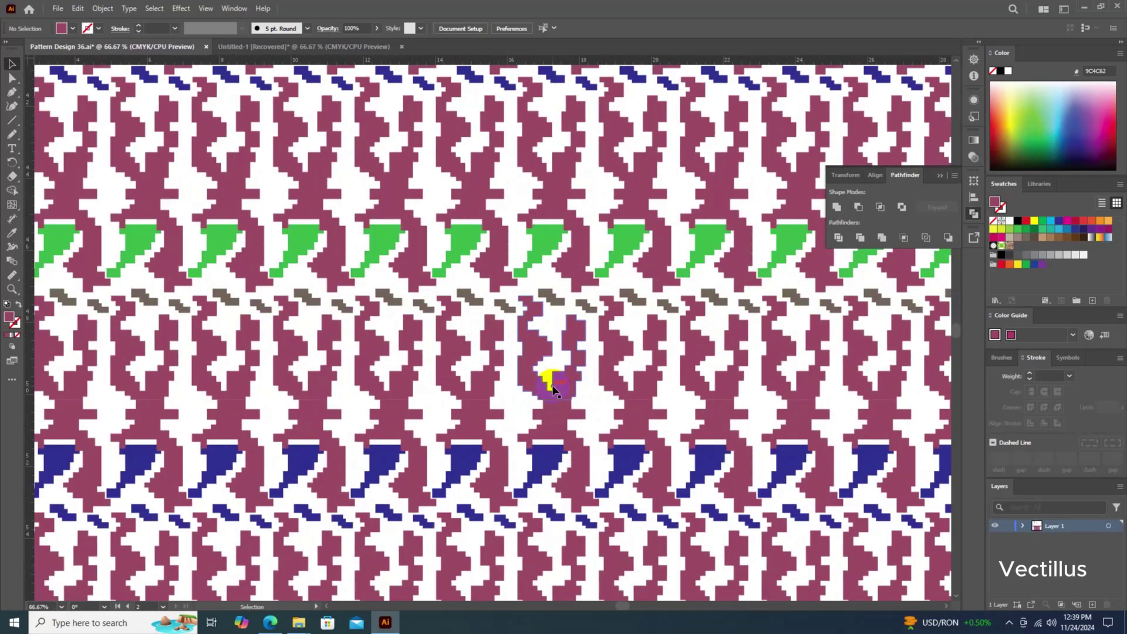
scroll(548, 378, up, 1)
scroll(536, 382, down, 2)
scroll(523, 382, down, 4)
scroll(535, 382, down, 1)
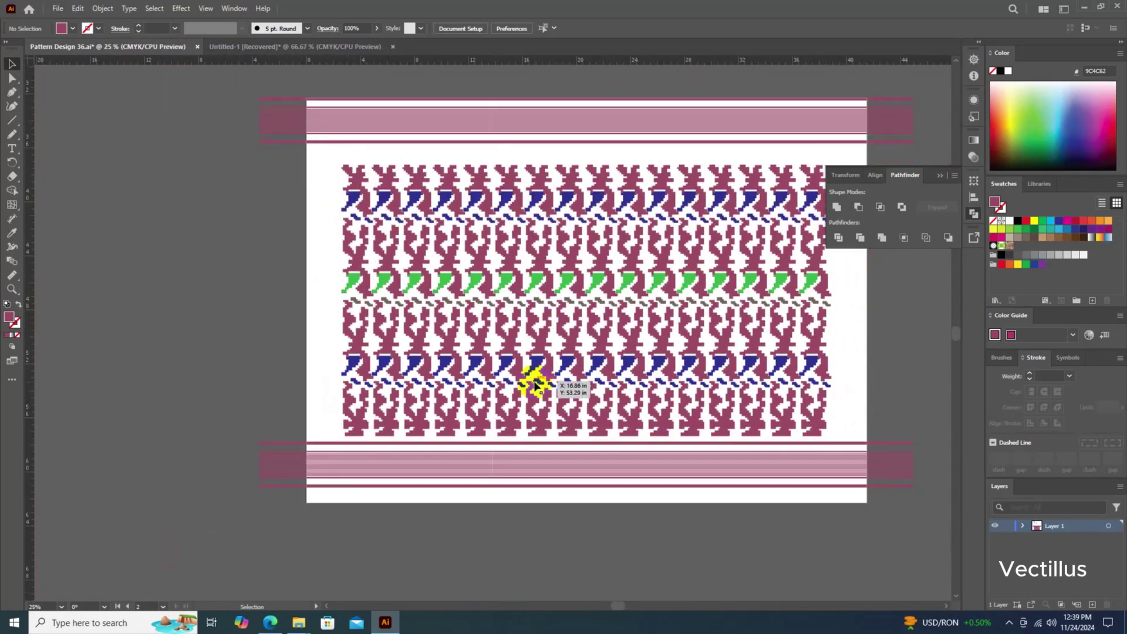
scroll(344, 310, up, 5)
scroll(322, 206, up, 4)
scroll(303, 218, up, 3)
scroll(297, 229, up, 3)
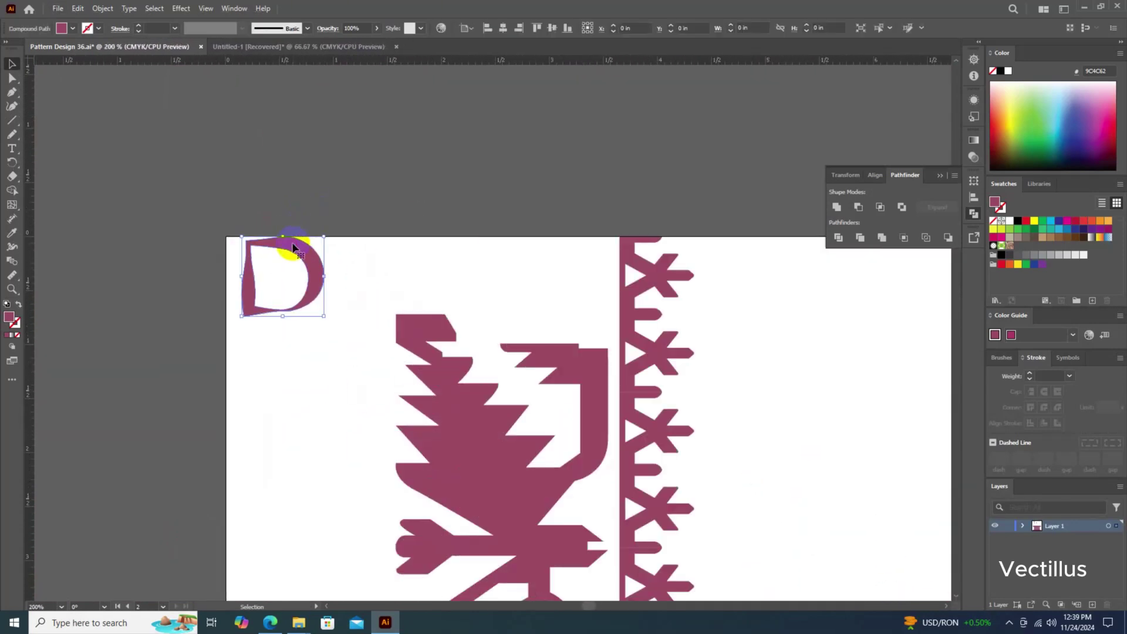
scroll(293, 223, down, 4)
scroll(295, 229, down, 2)
scroll(282, 211, up, 3)
click(268, 194)
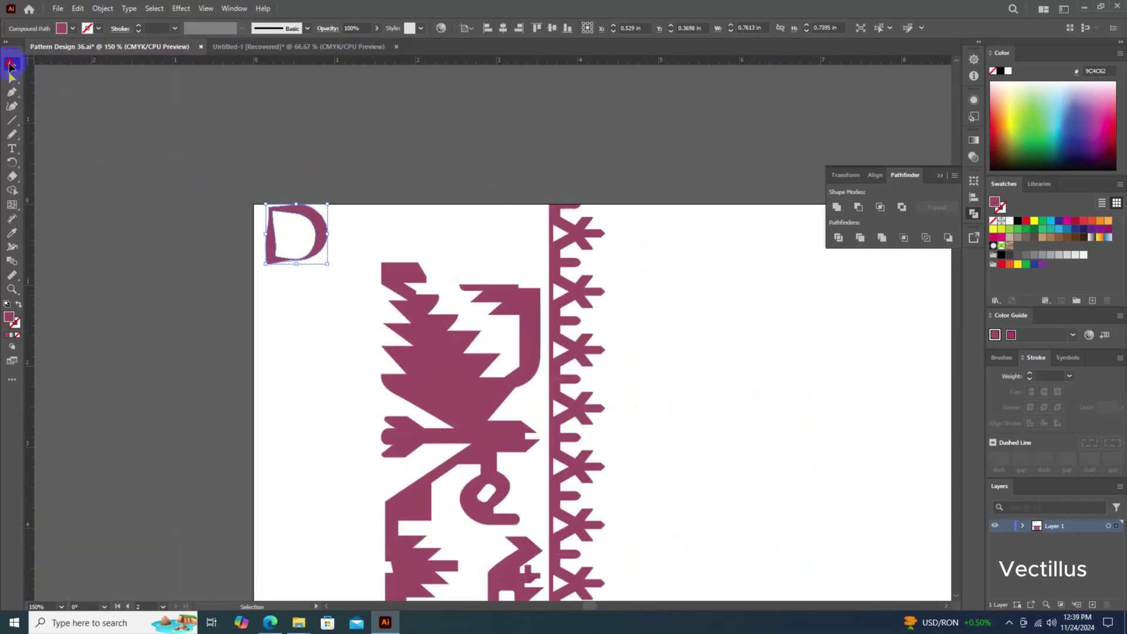
double_click(11, 64)
text(18)
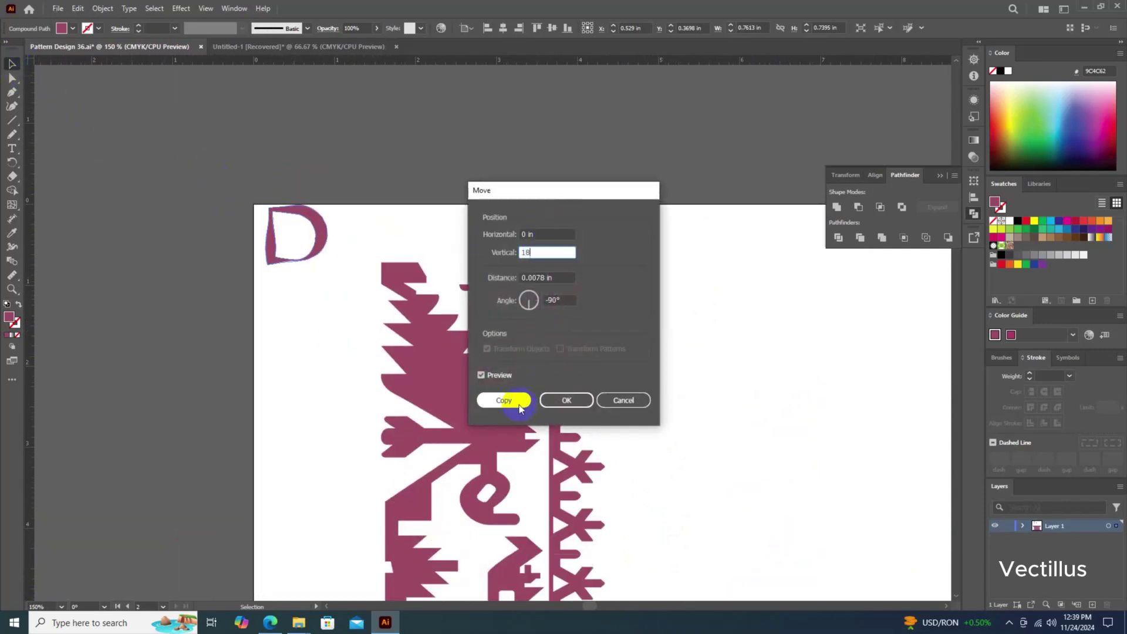
click(506, 400)
Blend the top D into its lower copy using Specified Steps spacing
click(28, 263)
scroll(302, 233, up, 2)
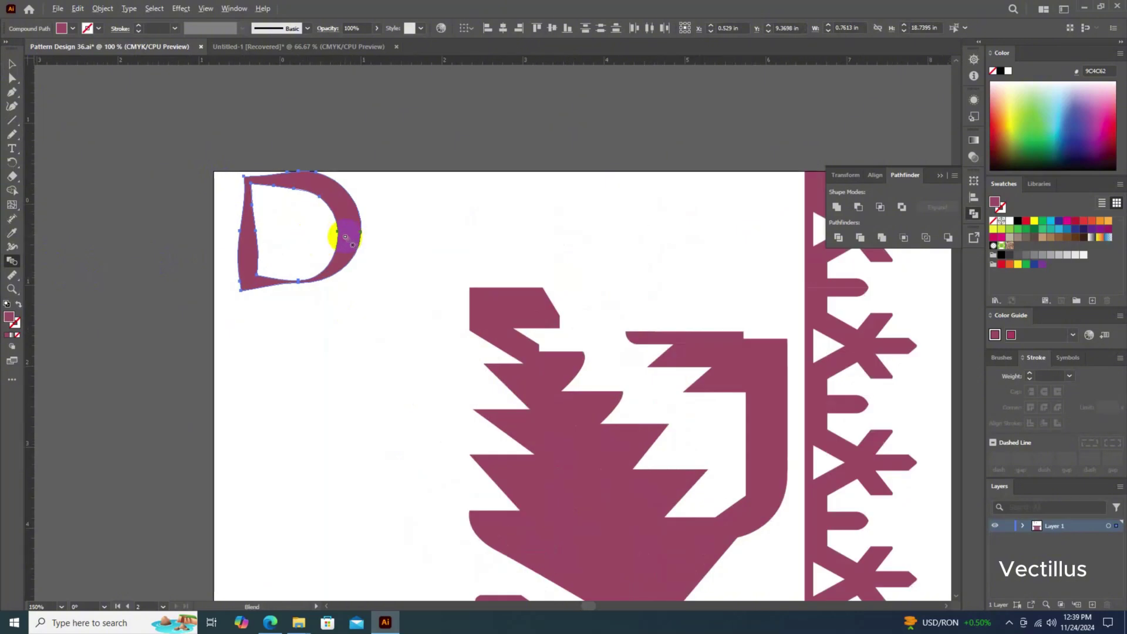
scroll(340, 328, down, 4)
scroll(349, 381, down, 3)
scroll(353, 416, down, 3)
click(327, 464)
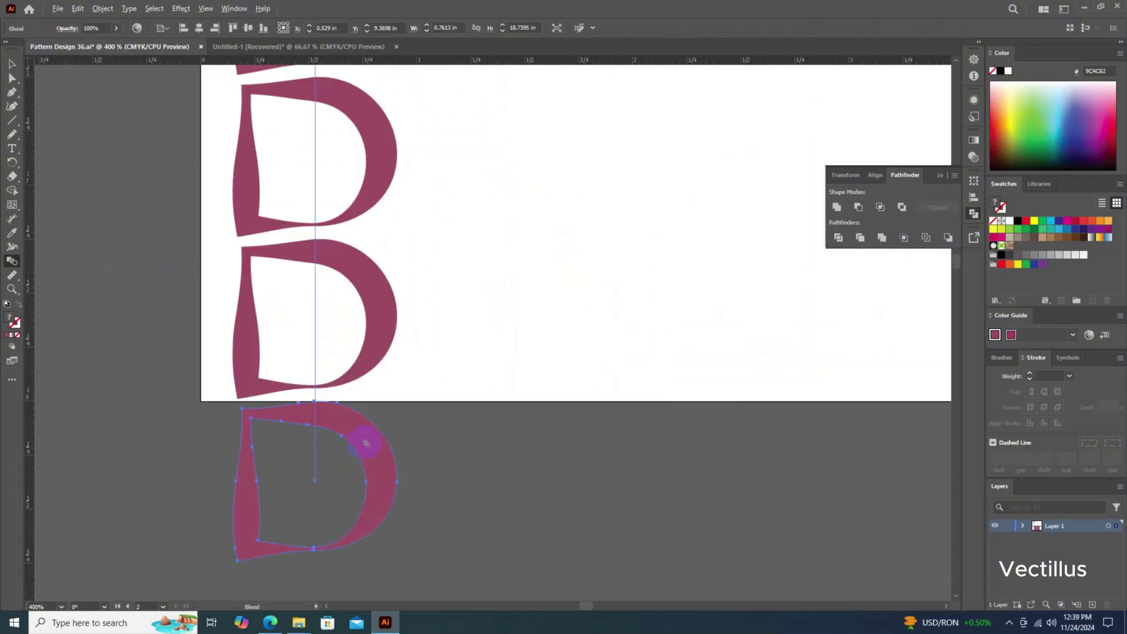
scroll(364, 411, up, 3)
scroll(414, 377, up, 5)
double_click(12, 261)
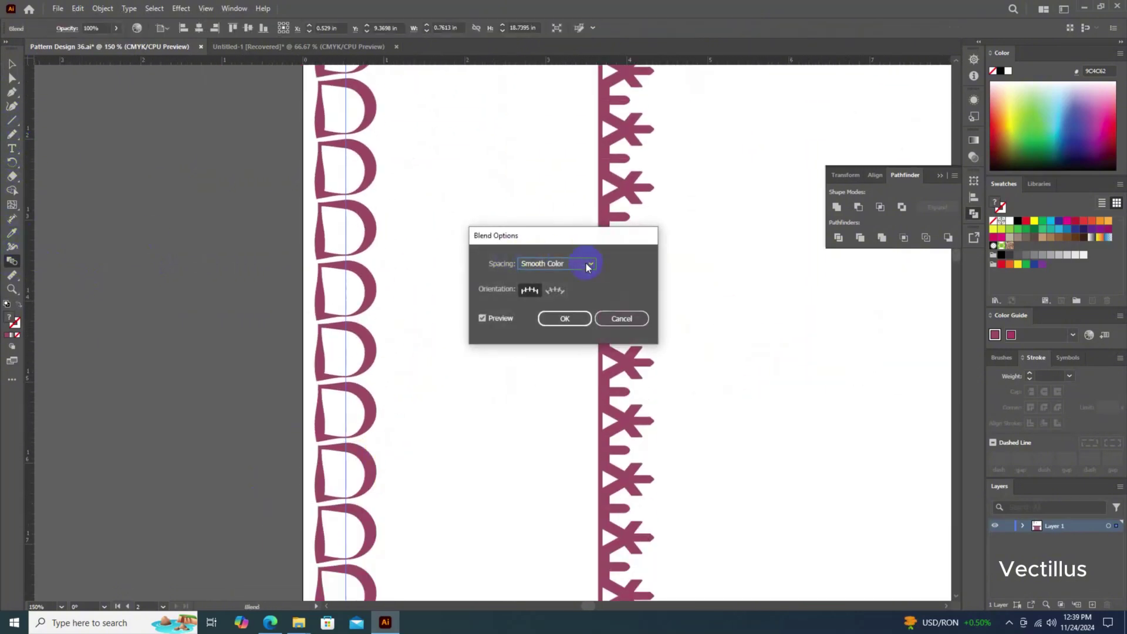
scroll(617, 263, up, 2)
scroll(621, 268, up, 1)
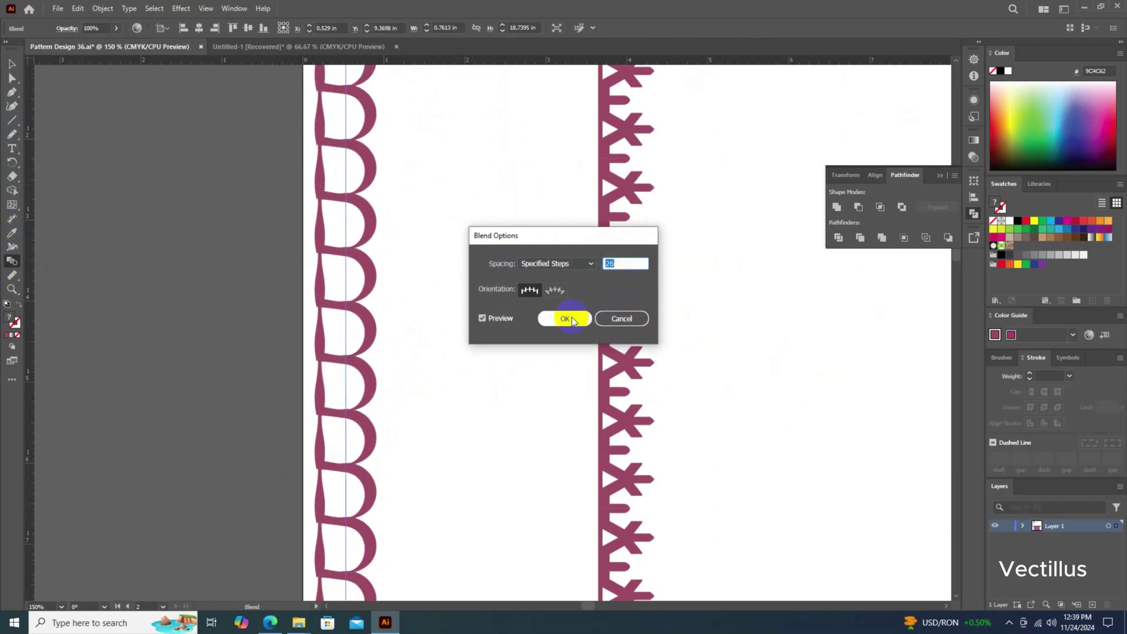
click(572, 320)
Expand the D blend into solid shapes and deselect the column
scroll(553, 299, down, 2)
click(12, 64)
click(103, 8)
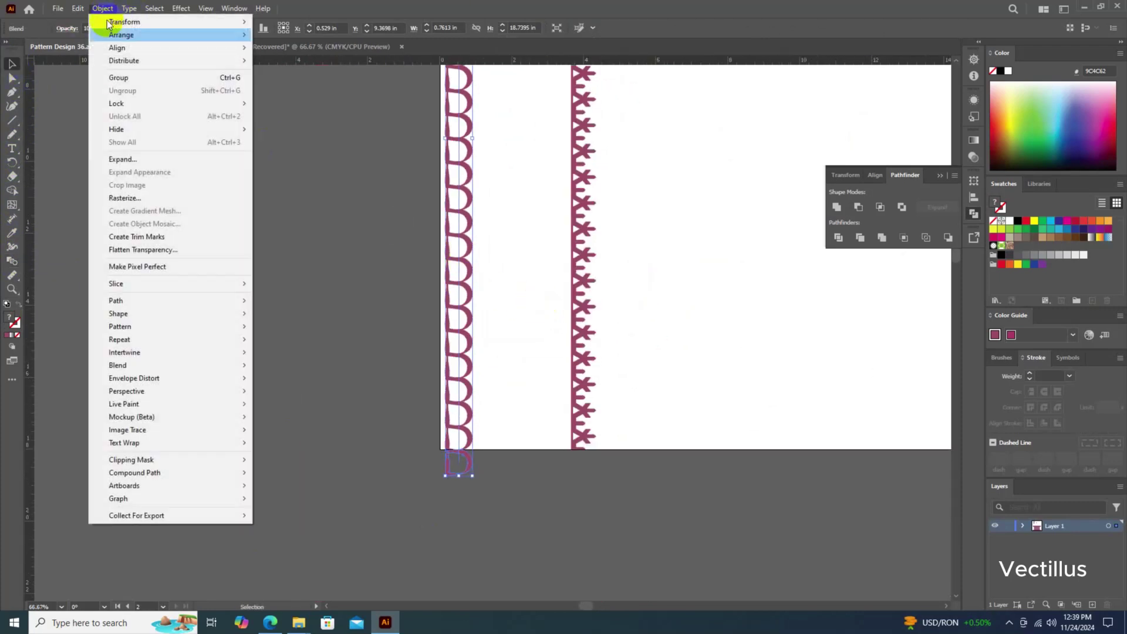
click(112, 160)
click(529, 375)
scroll(354, 248, down, 1)
click(354, 248)
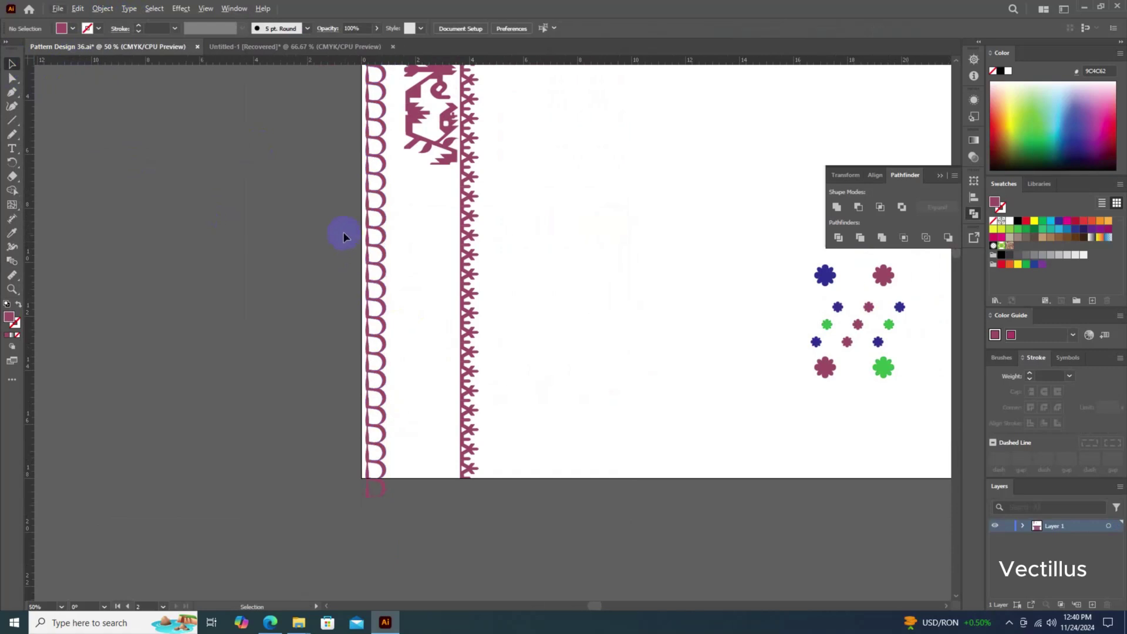
scroll(342, 234, down, 1)
Thicken the vertical line to 10 pt and shift it right onto the D edges
click(14, 134)
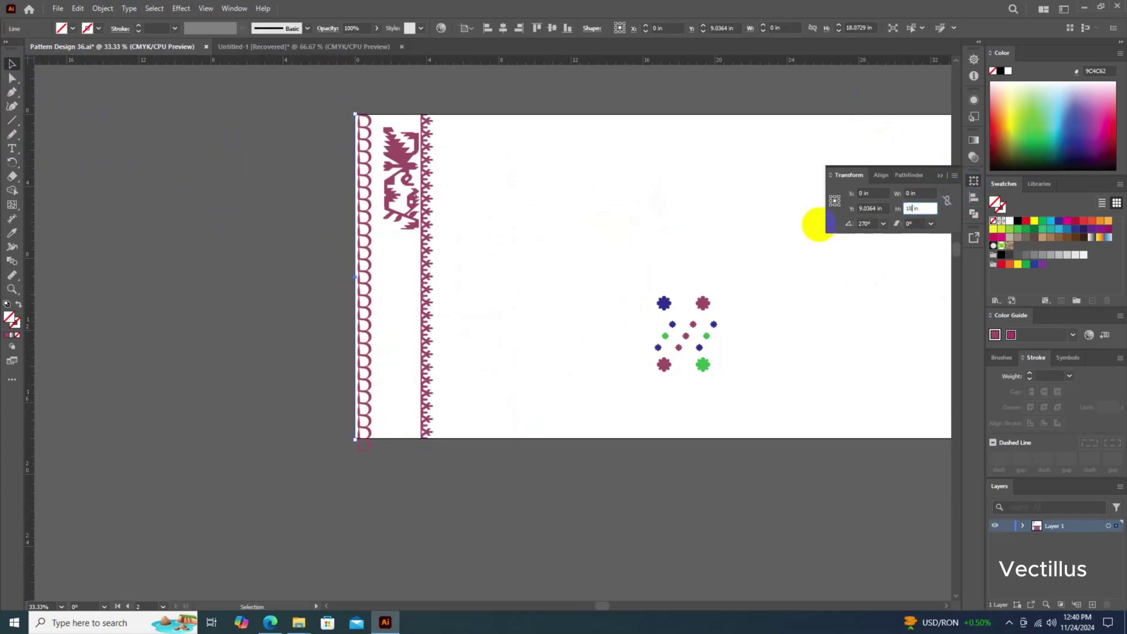
click(1029, 373)
click(1028, 373)
click(1029, 373)
click(1029, 374)
scroll(353, 324, up, 4)
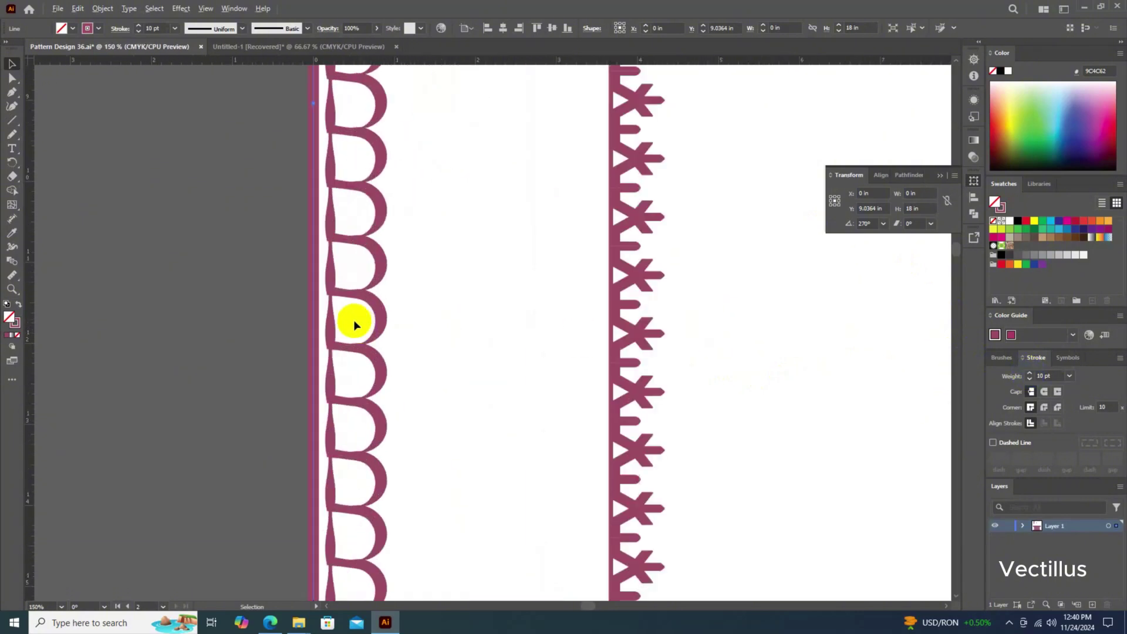
scroll(354, 323, up, 2)
drag(308, 305, 315, 305)
scroll(322, 302, down, 2)
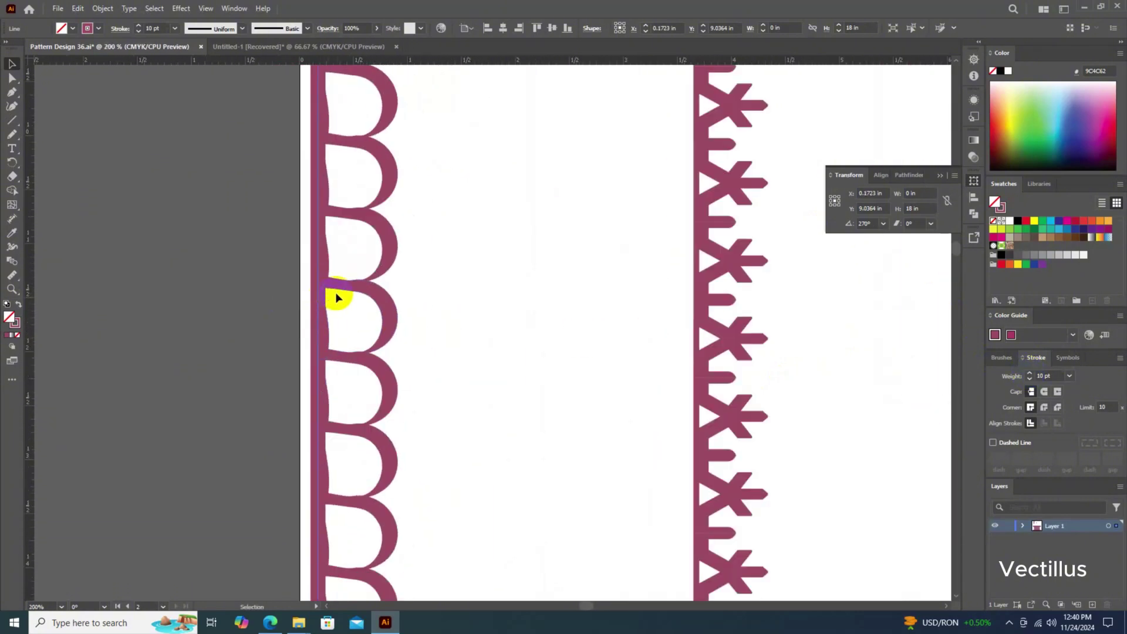
scroll(335, 297, up, 3)
Expand the 10 pt line into a filled shape
click(103, 8)
click(123, 159)
key(Return)
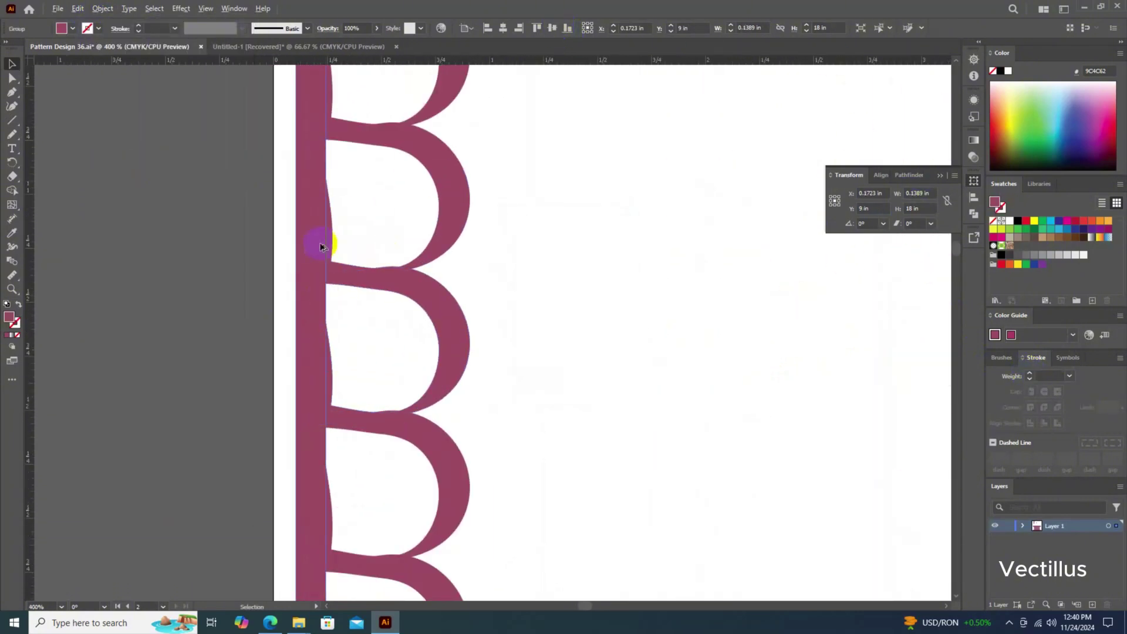
scroll(314, 244, up, 1)
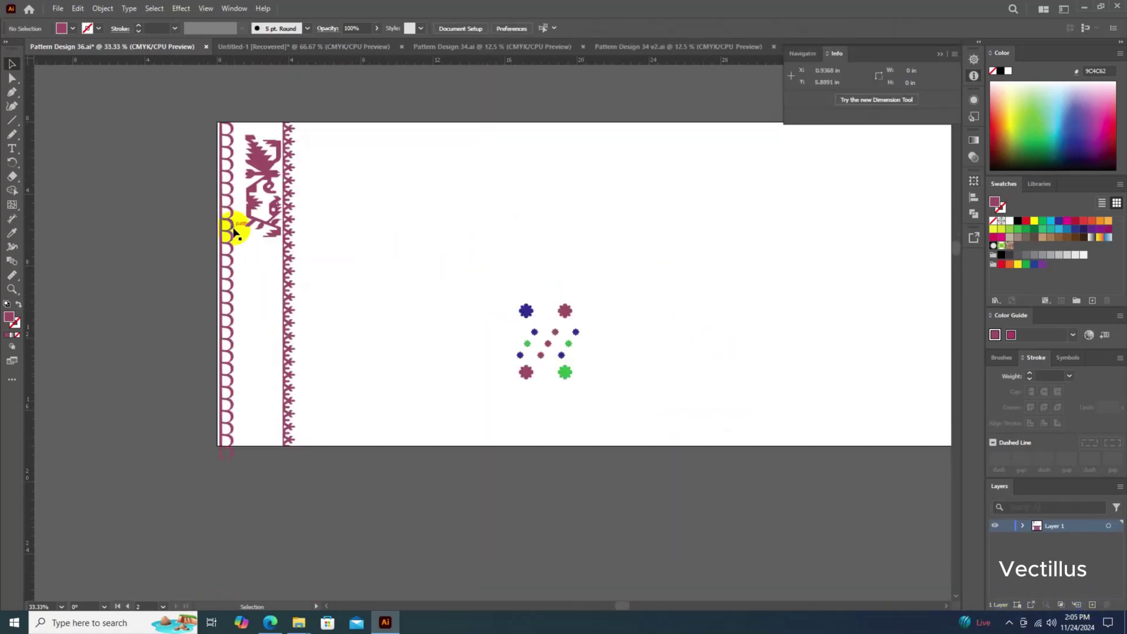
Drag the folk motif up to the top of the column
scroll(253, 480, up, 3)
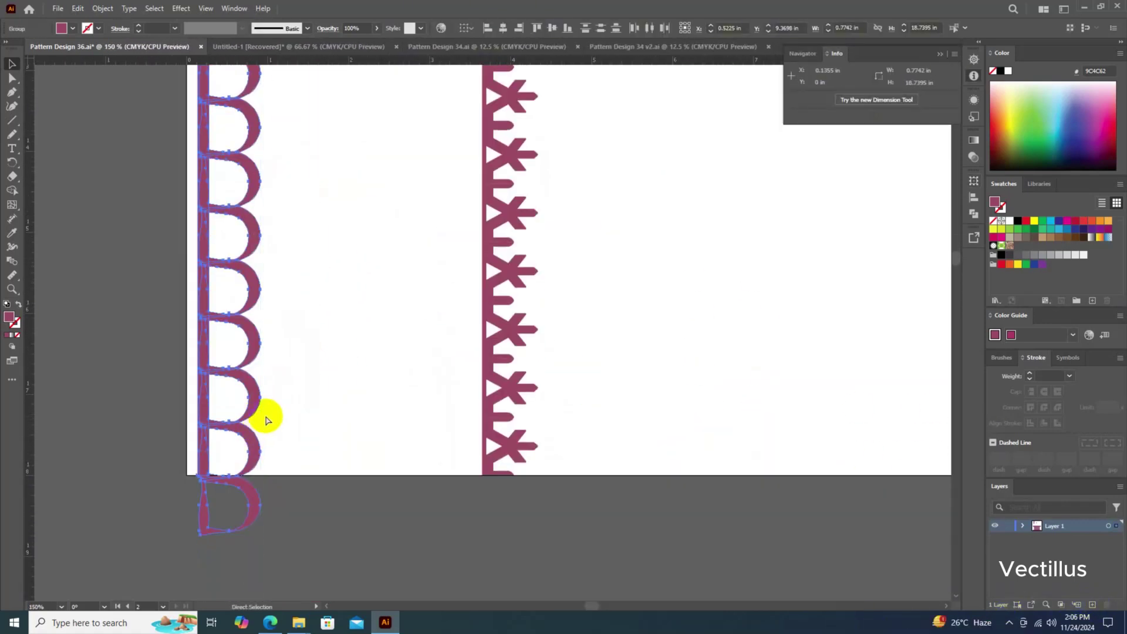
scroll(264, 415, down, 2)
scroll(319, 306, up, 3)
click(327, 221)
scroll(327, 221, up, 1)
drag(333, 219, 266, 150)
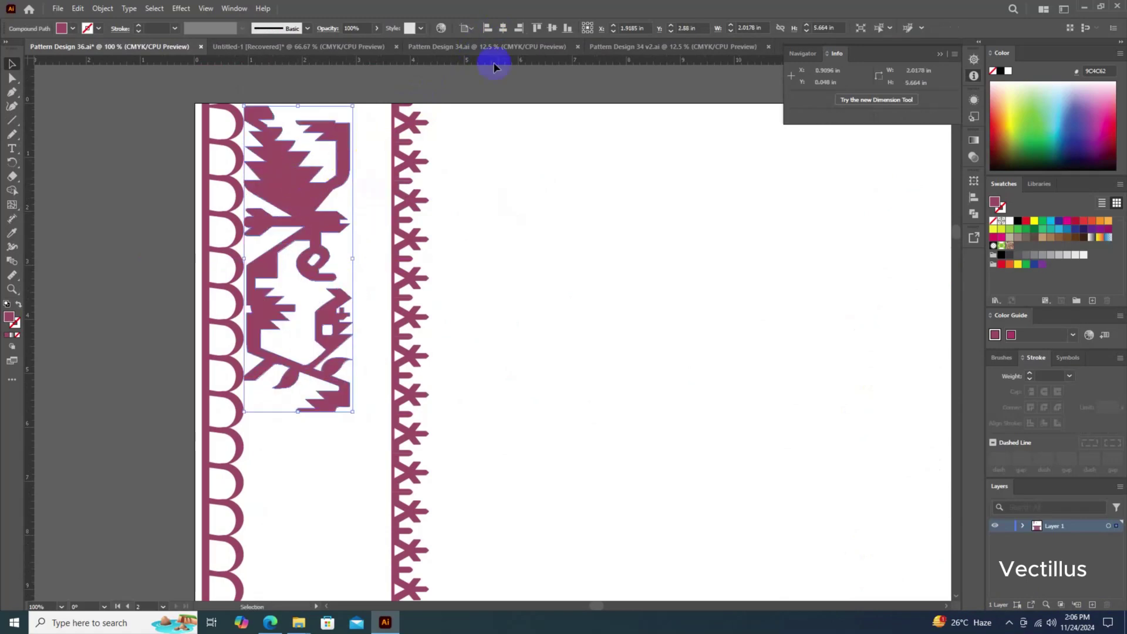
Make a copy of the motif 18 in lower
key(ctrl+minus)
key(ctrl+minus)
key(Return)
key(Tab)
text(18)
key(Return)
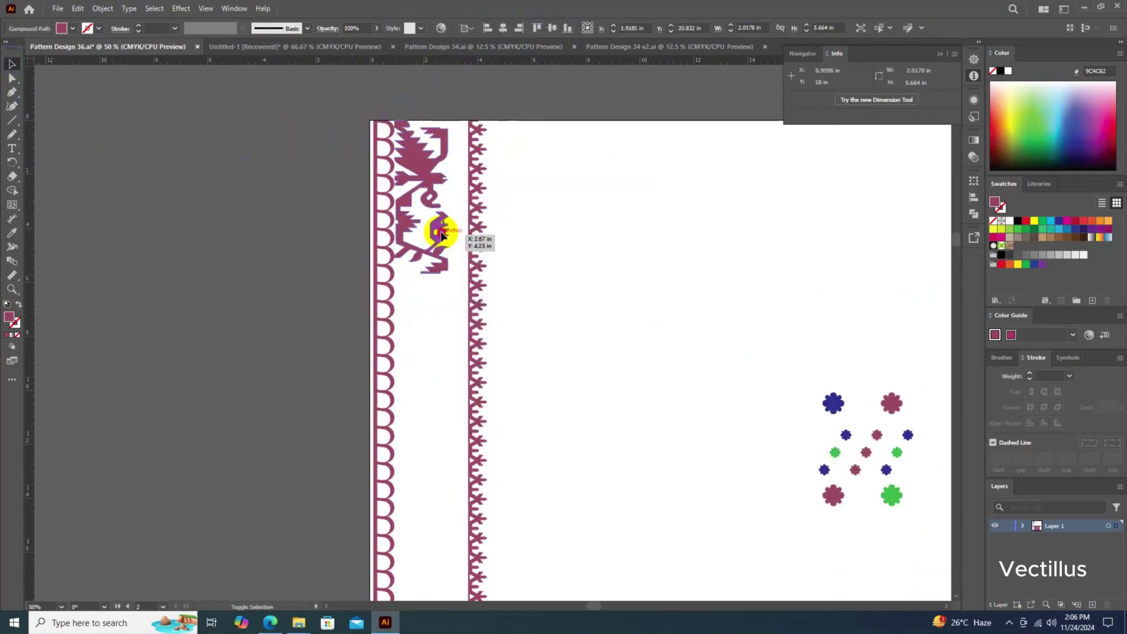
Blend the motif with its lower copy using Specified Steps spacing
click(9, 263)
scroll(389, 226, up, 3)
scroll(402, 389, down, 5)
scroll(428, 314, down, 2)
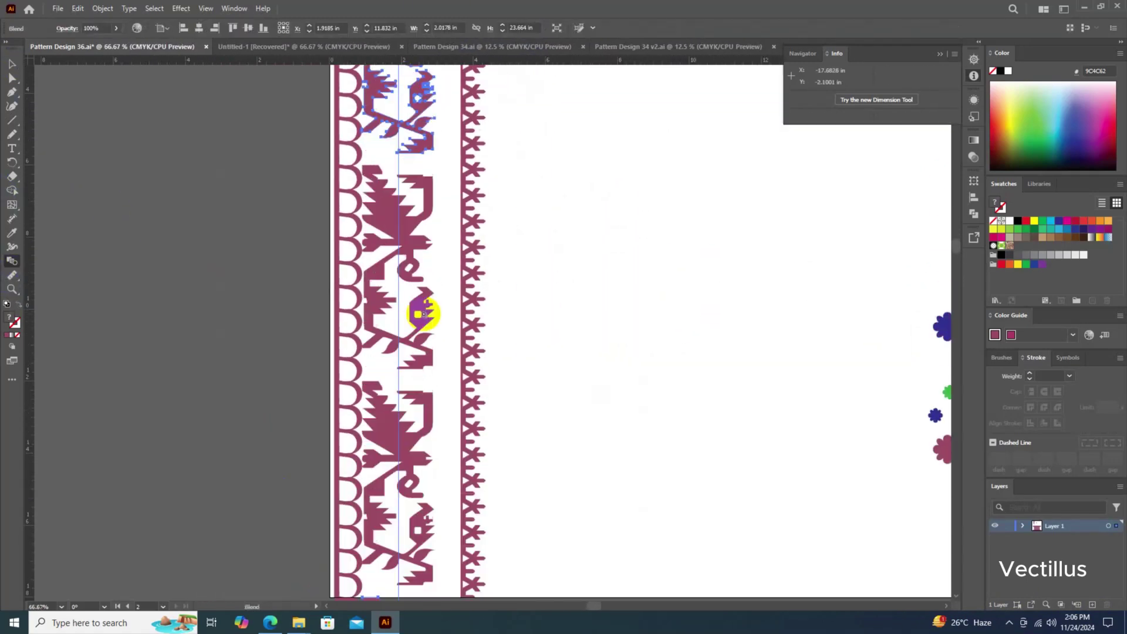
scroll(427, 314, up, 2)
key(Return)
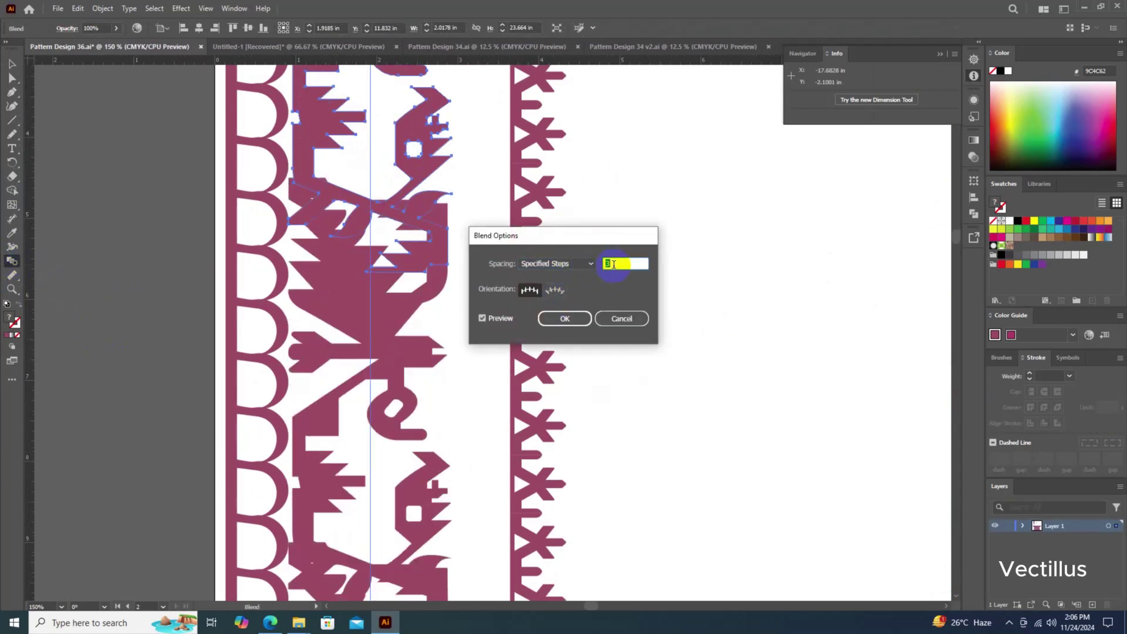
click(618, 317)
scroll(454, 295, down, 2)
Select the motif's compound path and apply a Move with 0 distance
key(a)
click(403, 262)
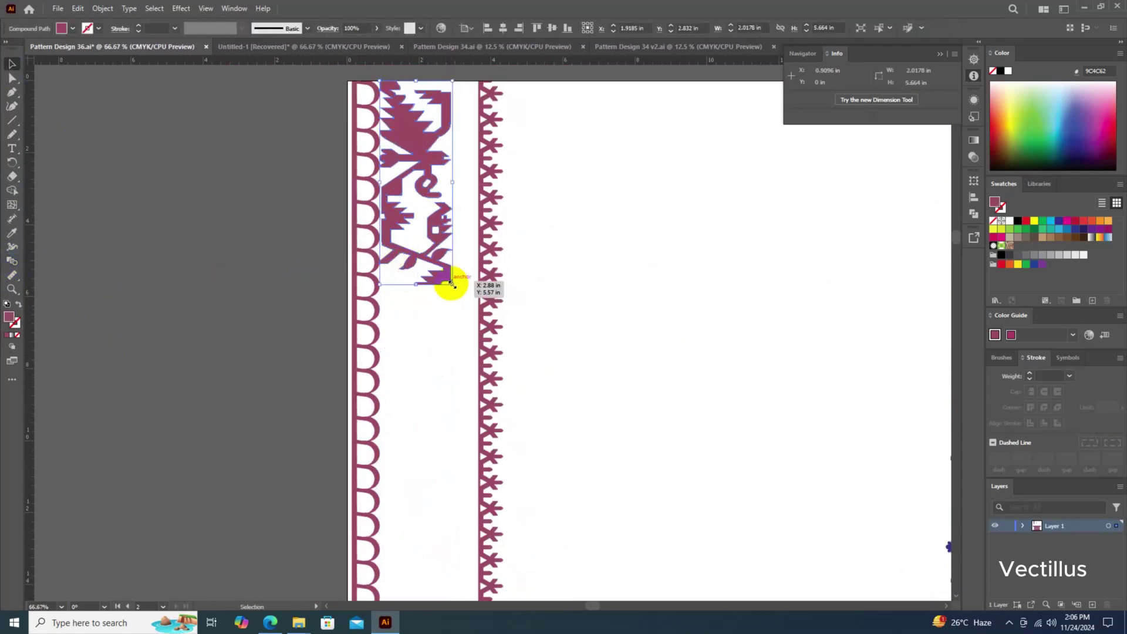
scroll(450, 284, up, 1)
key(Return)
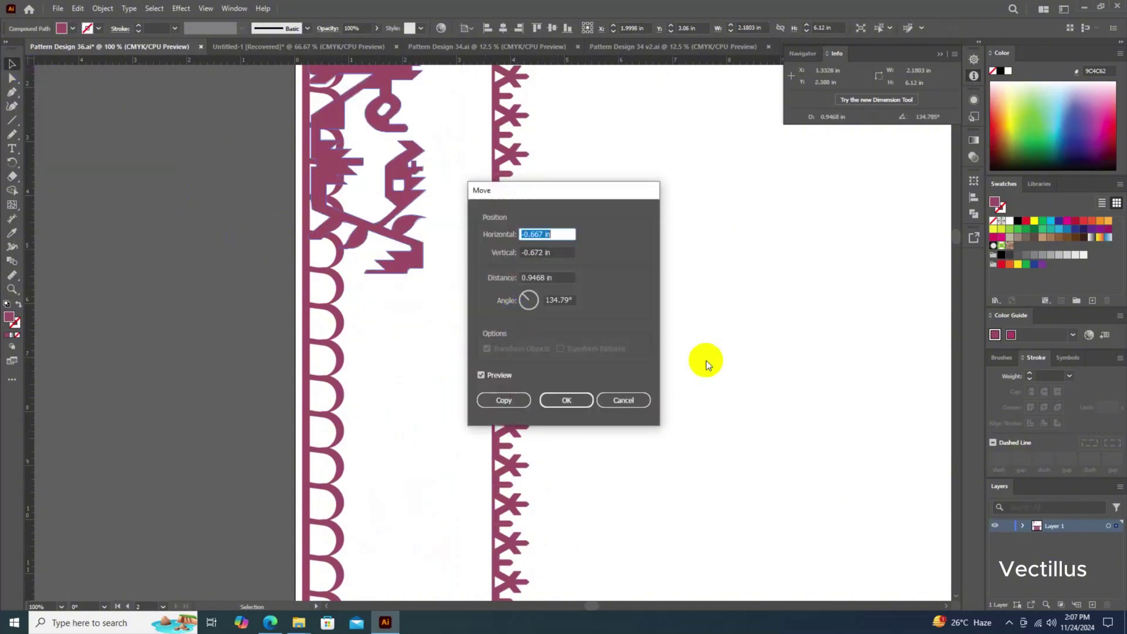
text(0)
key(Tab)
key(Return)
Repeat the motif down the column with Ctrl+Alt+B, then undo the repeat
scroll(448, 300, down, 1)
scroll(410, 289, down, 1)
key(ctrl+alt+b)
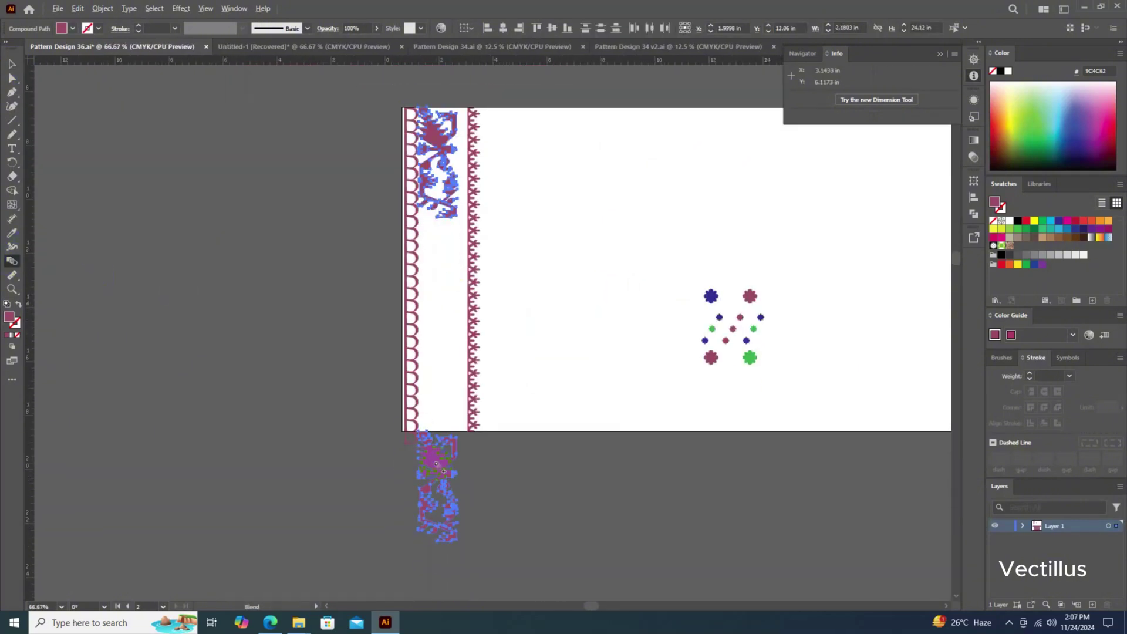
scroll(433, 434, up, 1)
key(ctrl+z)
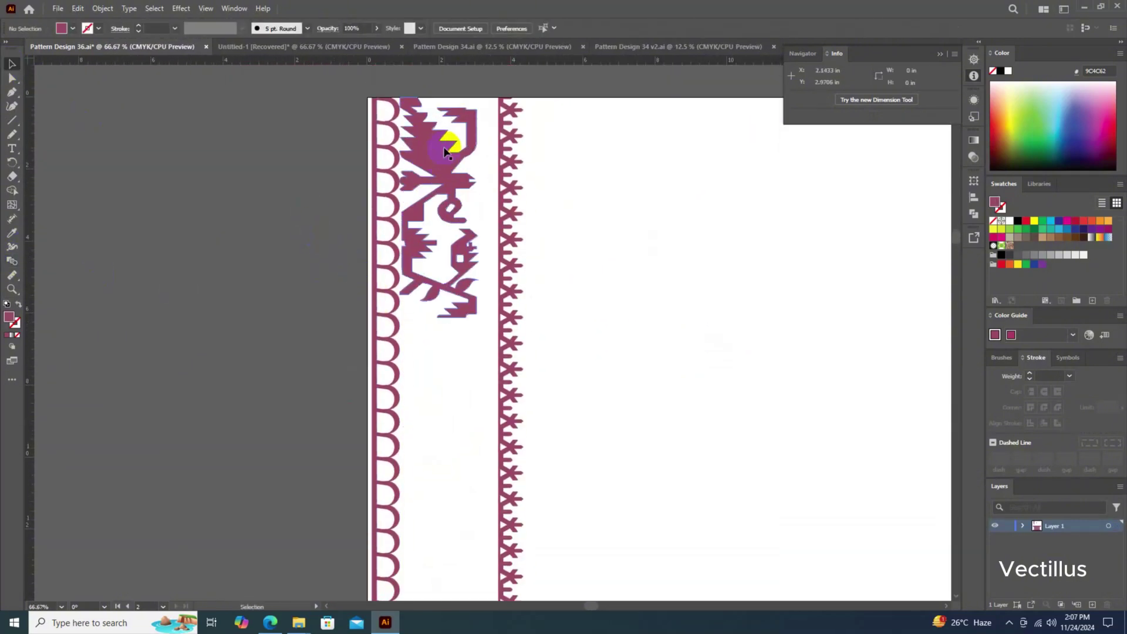
Nudge the motif up, ungroup the motifs and reposition the lower one
scroll(447, 118, up, 2)
scroll(464, 176, up, 1)
drag(471, 243, 471, 205)
scroll(402, 106, down, 2)
scroll(370, 106, down, 1)
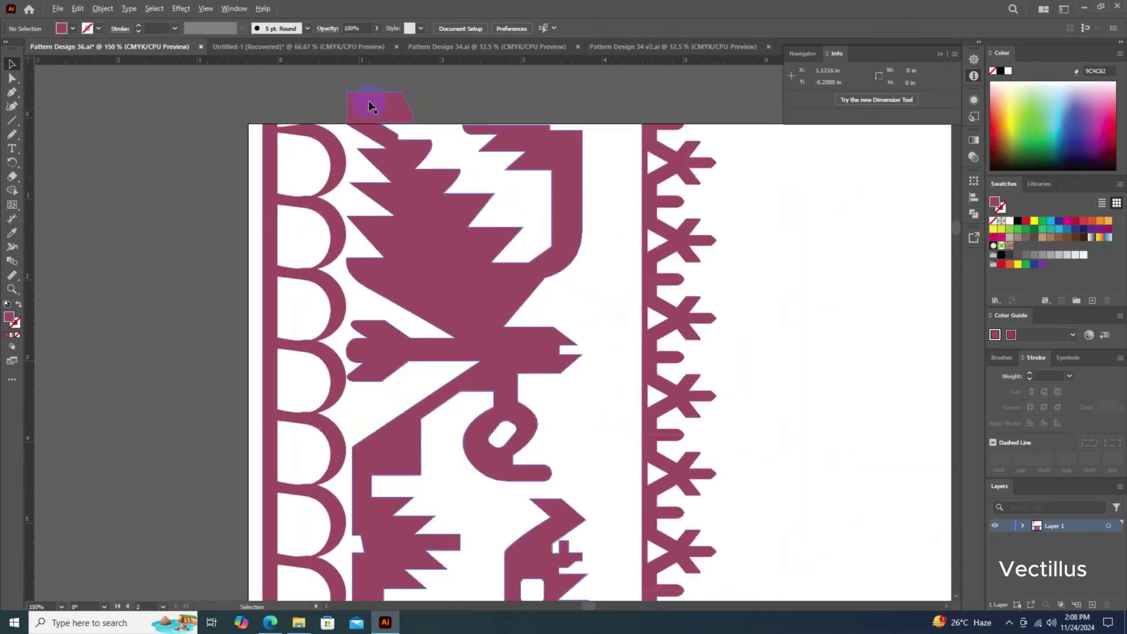
scroll(365, 105, down, 1)
scroll(410, 153, down, 1)
right_click(440, 201)
click(487, 350)
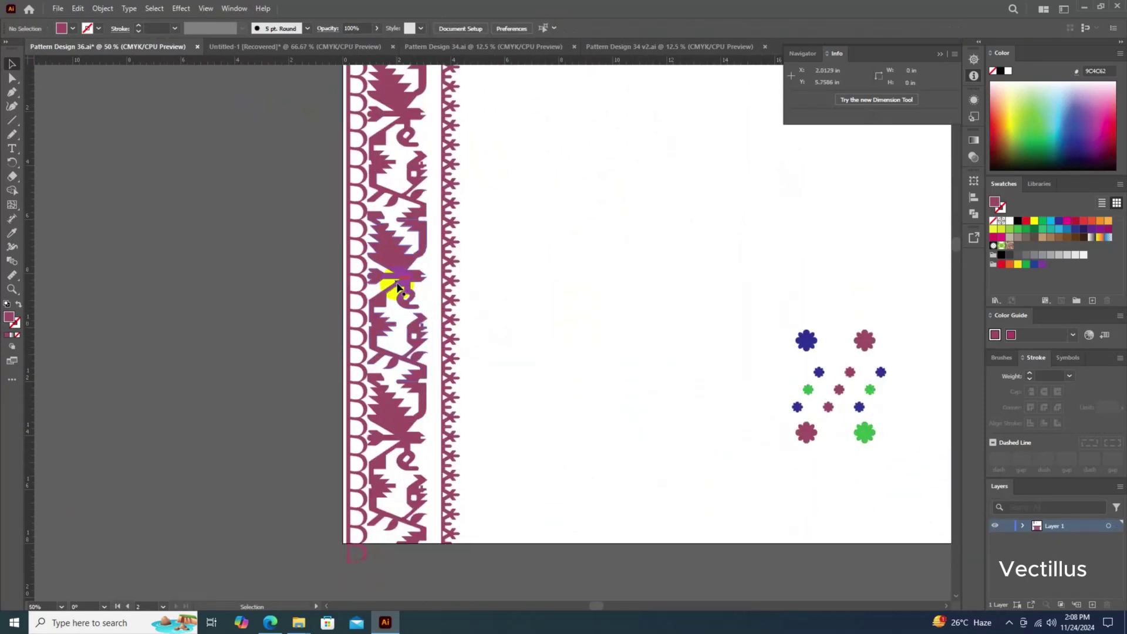
scroll(396, 288, up, 2)
key(Return)
key(Return)
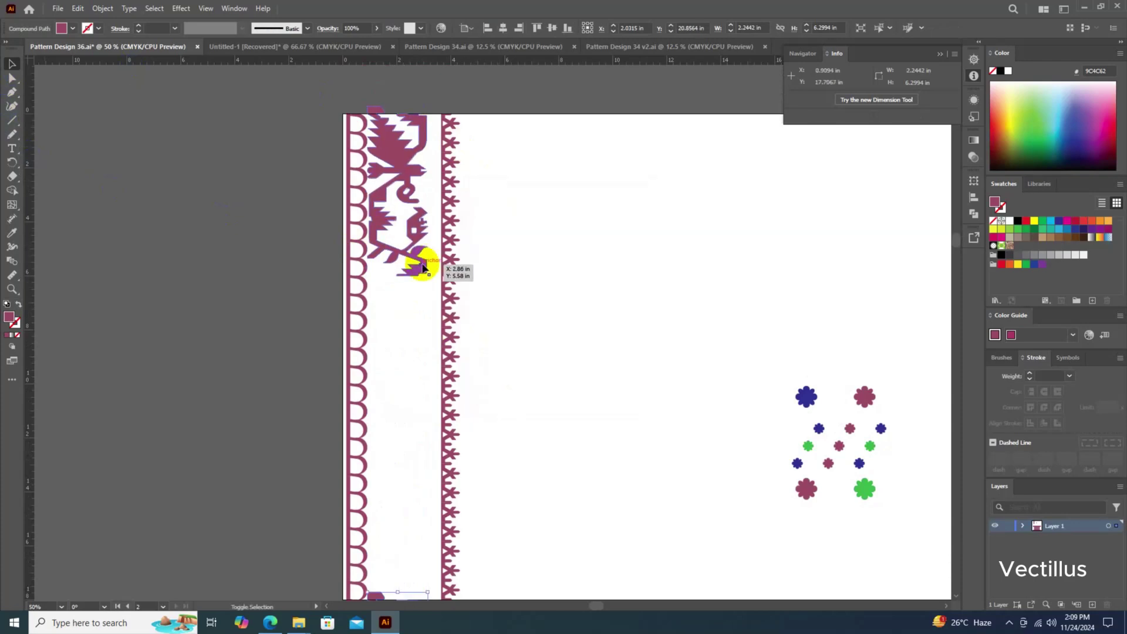
Blend the top motif into the copy below and resize it to fit the column
click(12, 260)
scroll(299, 293, up, 2)
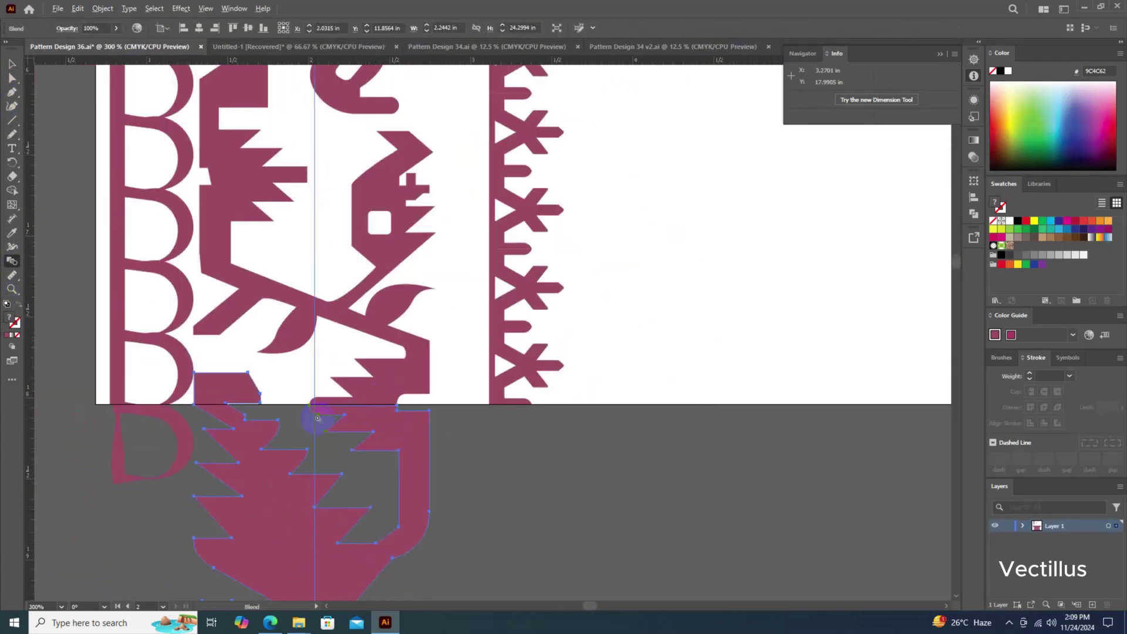
click(298, 364)
scroll(299, 364, up, 3)
key(v)
scroll(292, 319, up, 3)
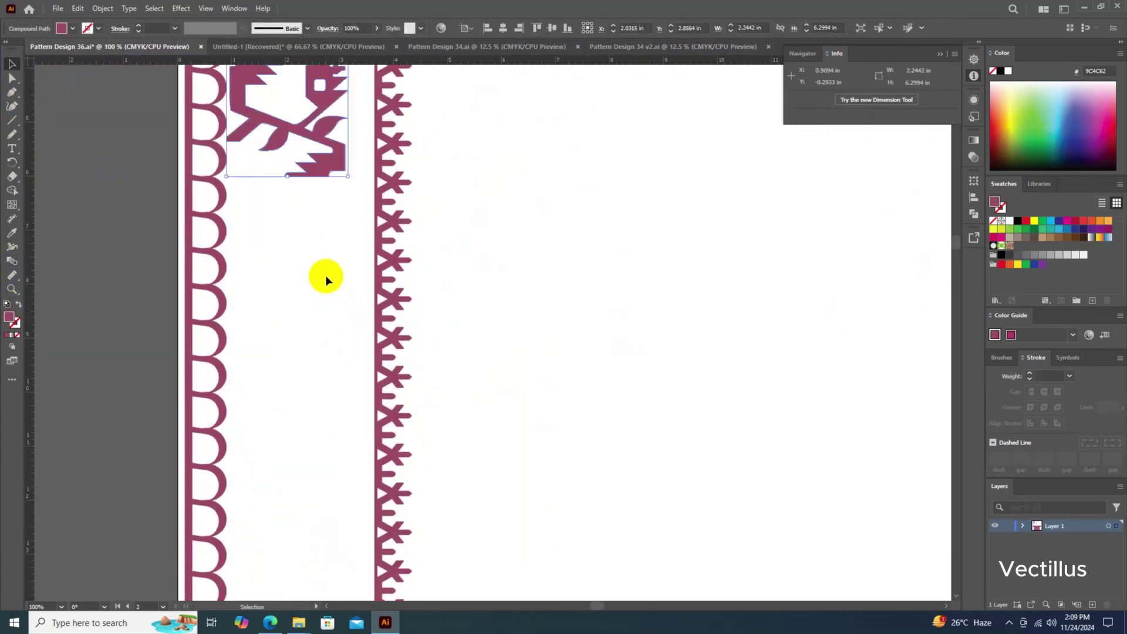
scroll(325, 276, up, 3)
drag(412, 308, 412, 308)
scroll(412, 308, down, 3)
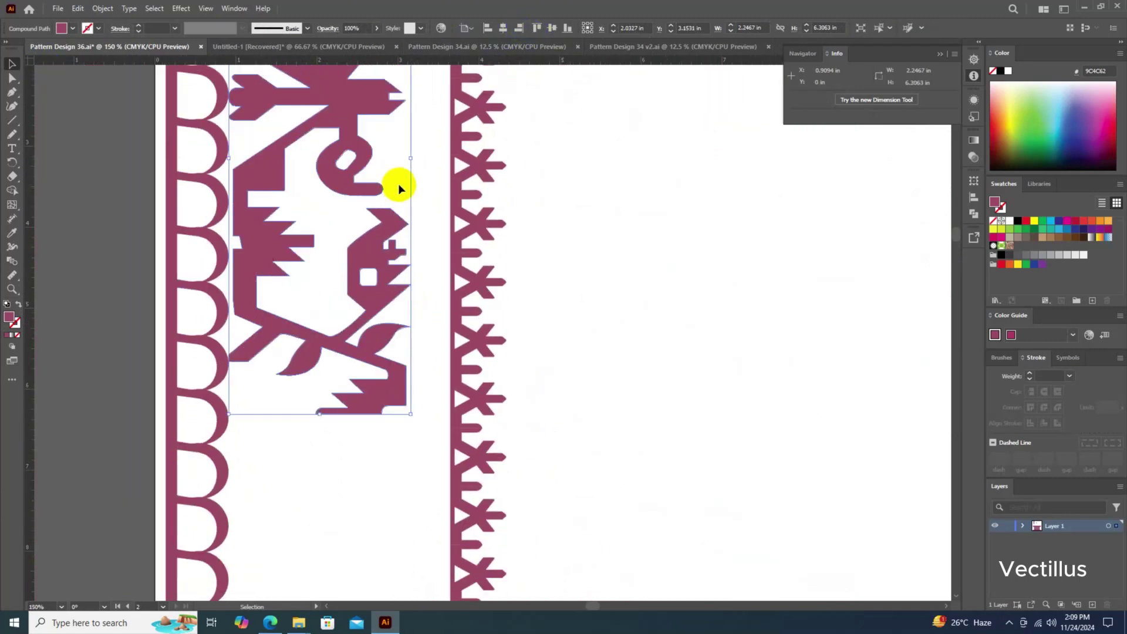
scroll(397, 184, down, 2)
Set the blend's specified steps so motifs fill the full column, then deselect
double_click(12, 261)
click(515, 397)
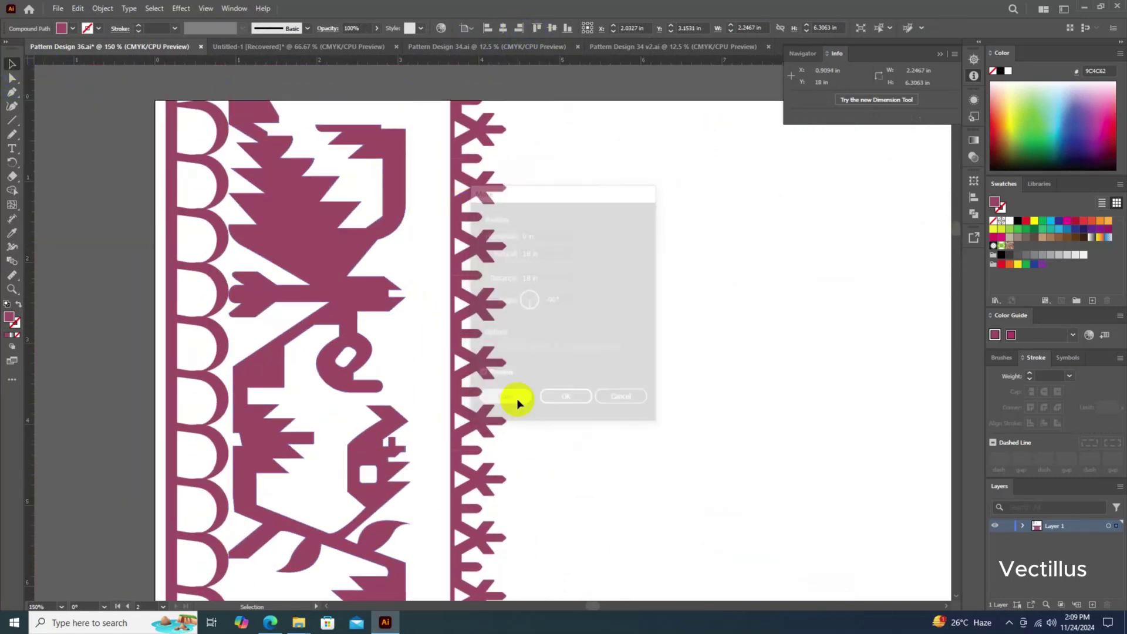
scroll(282, 520, up, 1)
scroll(282, 520, down, 1)
scroll(252, 402, down, 1)
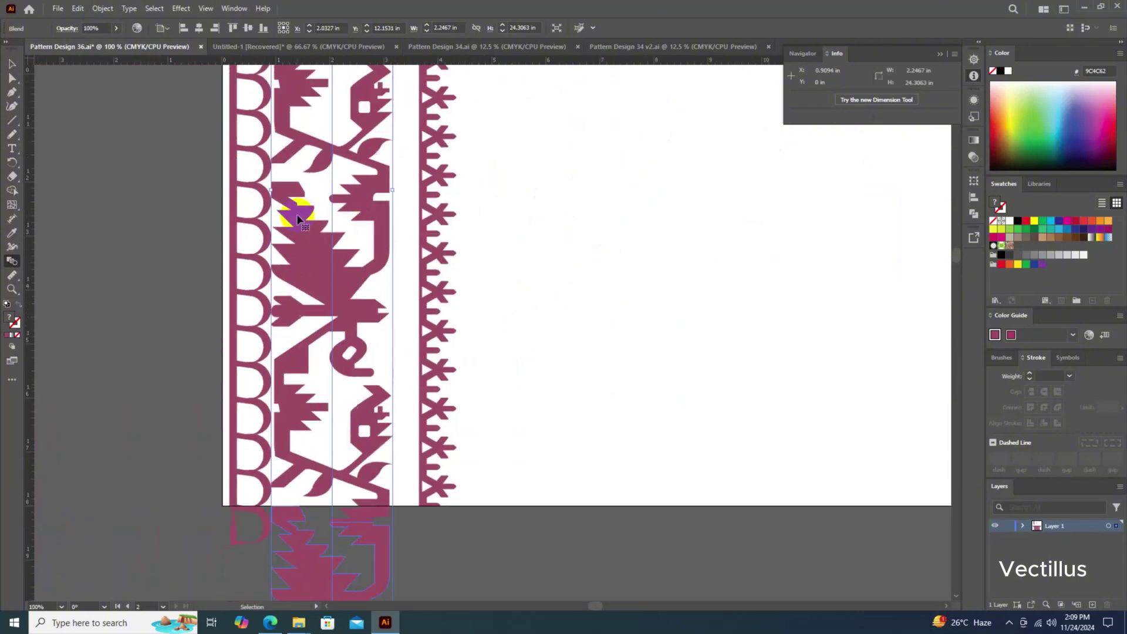
scroll(297, 201, down, 1)
key(v)
click(512, 313)
scroll(513, 313, down, 2)
scroll(480, 306, up, 3)
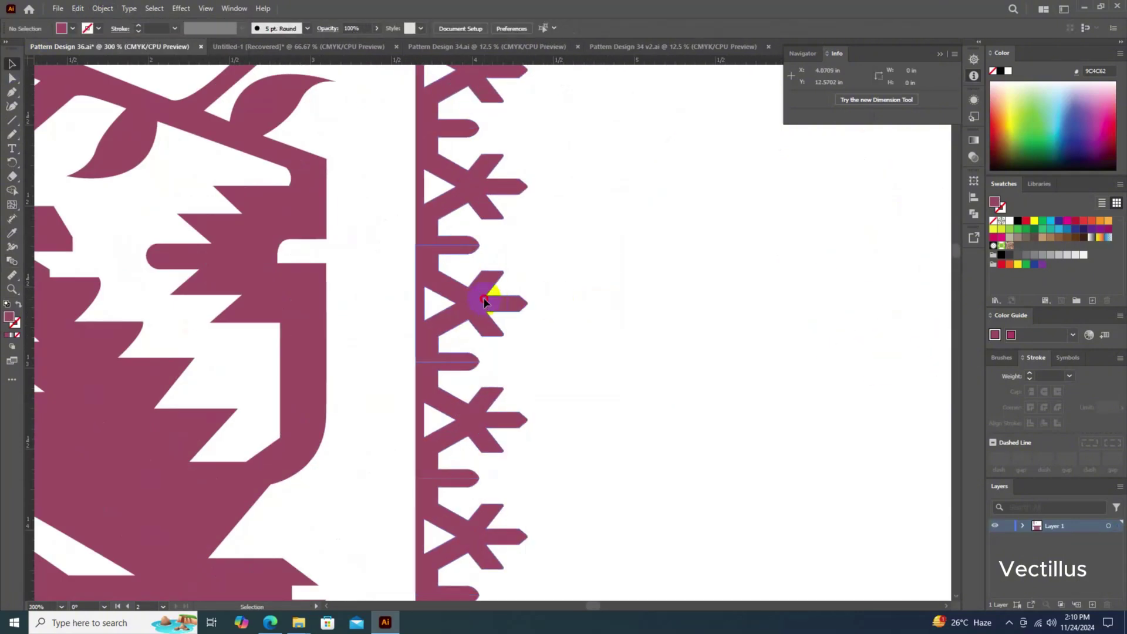
scroll(493, 284, down, 3)
scroll(528, 270, down, 1)
Reflect a copy of the left border vertically, place it on the right edge and group both
scroll(397, 194, down, 1)
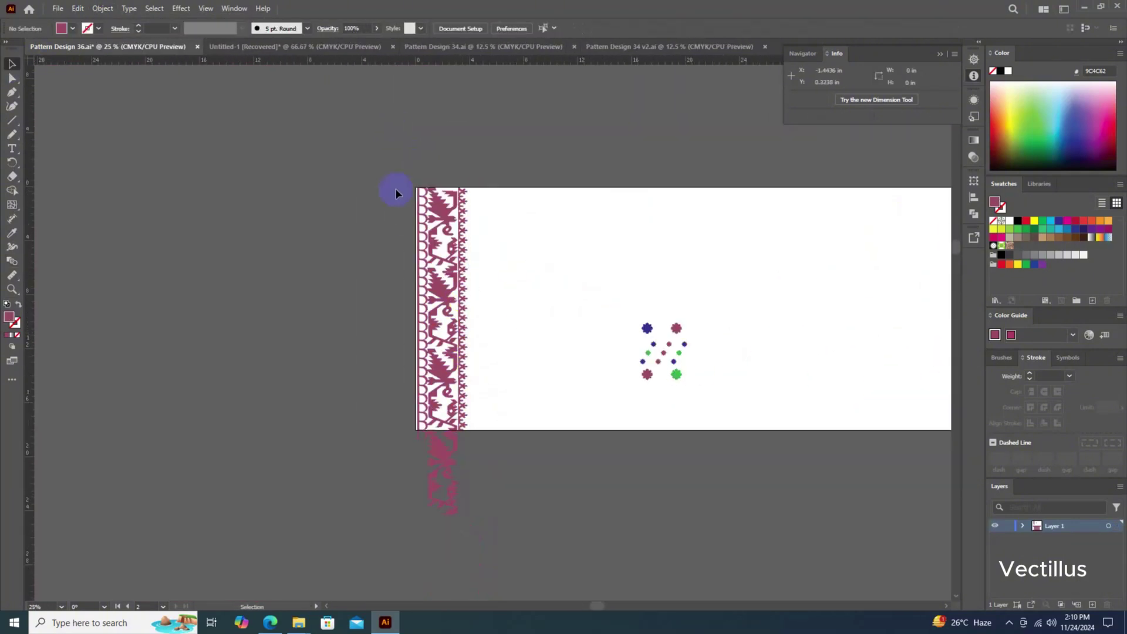
click(364, 339)
right_click(477, 315)
click(622, 477)
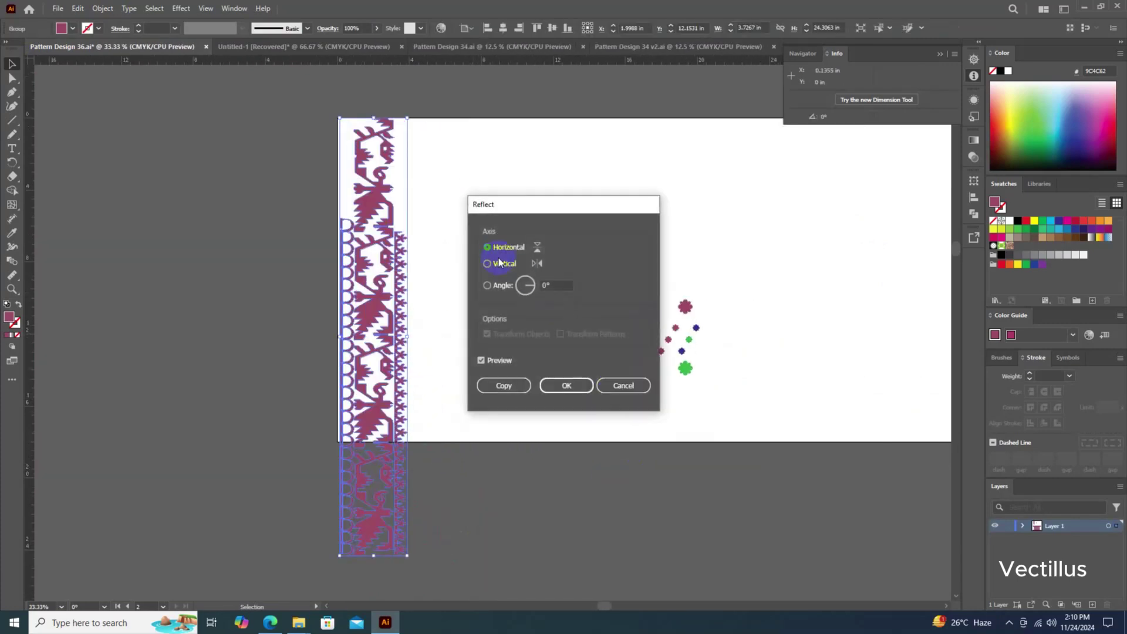
click(503, 382)
drag(423, 368, 906, 352)
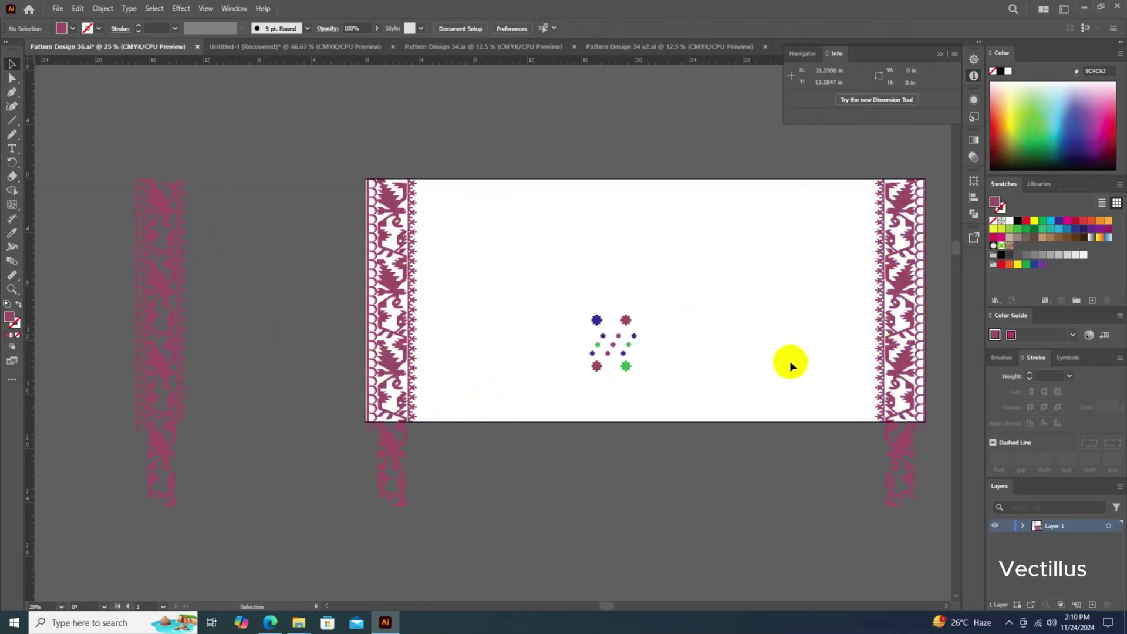
scroll(836, 339, up, 3)
scroll(679, 364, down, 3)
key(ctrl+a)
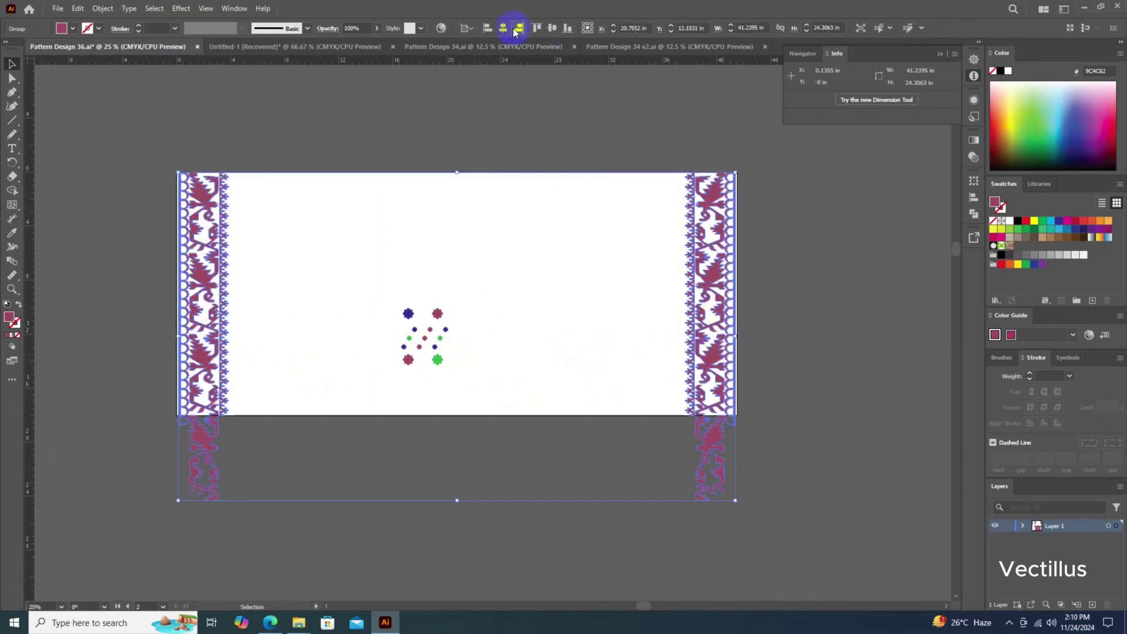
click(158, 152)
Rearrange the small-flower cluster, moving the pink flower onto the green flower's spot
key(m)
scroll(427, 390, up, 2)
drag(388, 330, 442, 340)
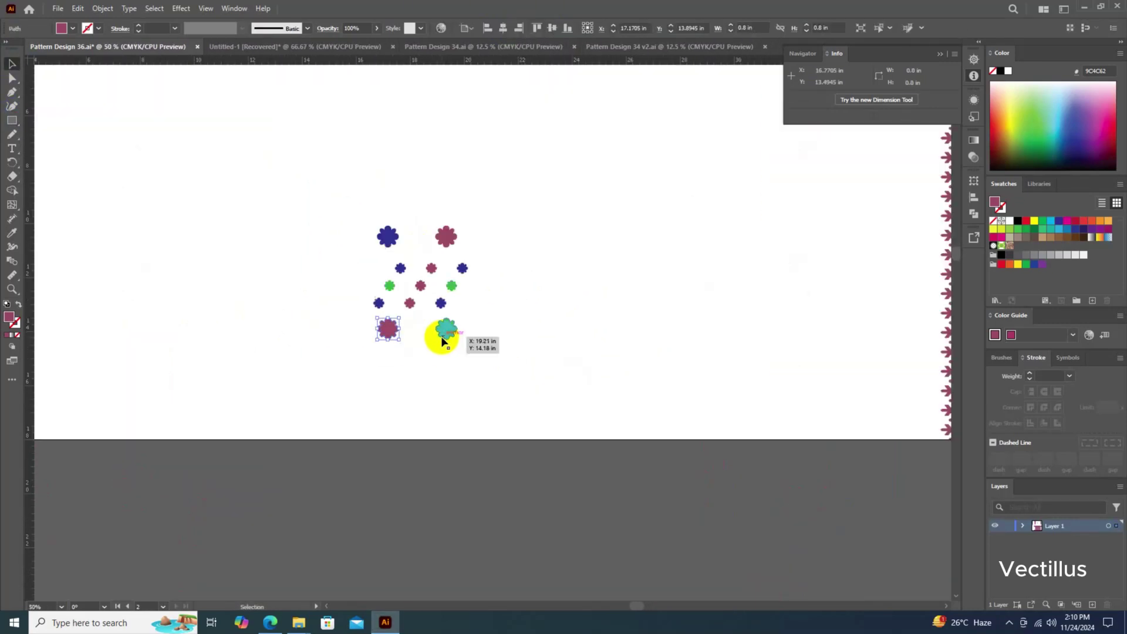
scroll(390, 225, down, 1)
drag(433, 241, 406, 245)
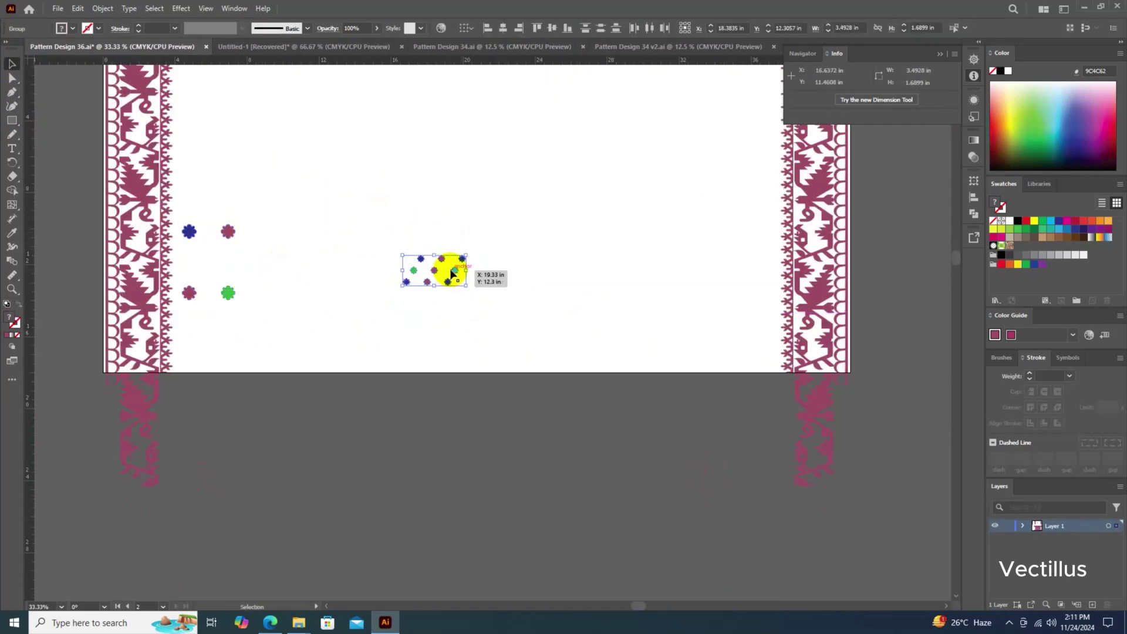
drag(228, 356, 228, 355)
Move a copy of the flower cluster down to the sari's bottom-left corner
scroll(239, 352, down, 1)
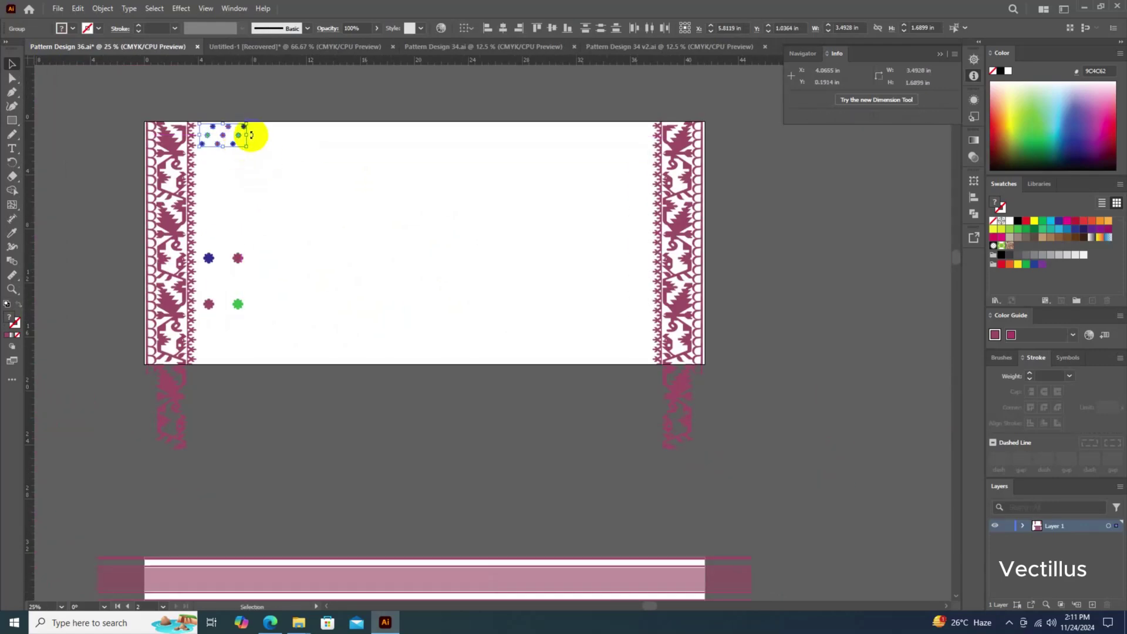
scroll(239, 133, up, 2)
scroll(239, 108, down, 1)
scroll(211, 337, up, 3)
mouse_move(251, 135)
mouse_down()
mouse_move(212, 337)
mouse_move(451, 364)
mouse_up()
scroll(402, 350, down, 2)
scroll(315, 352, up, 2)
scroll(451, 364, down, 3)
Repeat the cluster copy with Ctrl+D to fill the bottom row between borders
key(ctrl+d)
key(ctrl+d)
key(ctrl+d)
key(ctrl+d)
key(ctrl+d)
key(ctrl+shift+a)
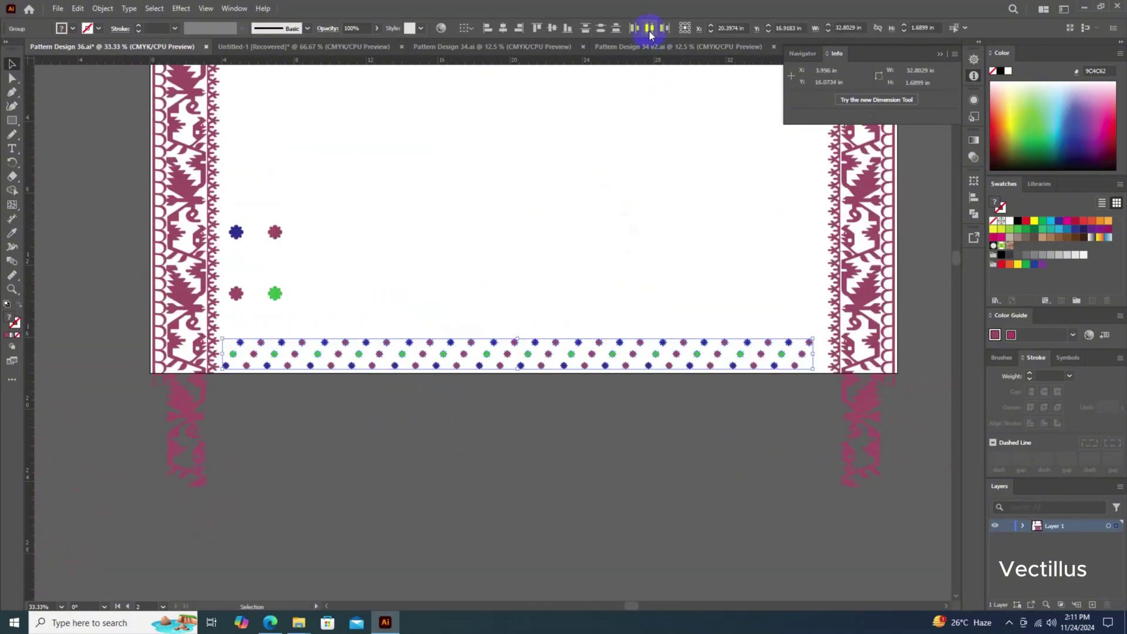
click(241, 258)
scroll(254, 279, down, 1)
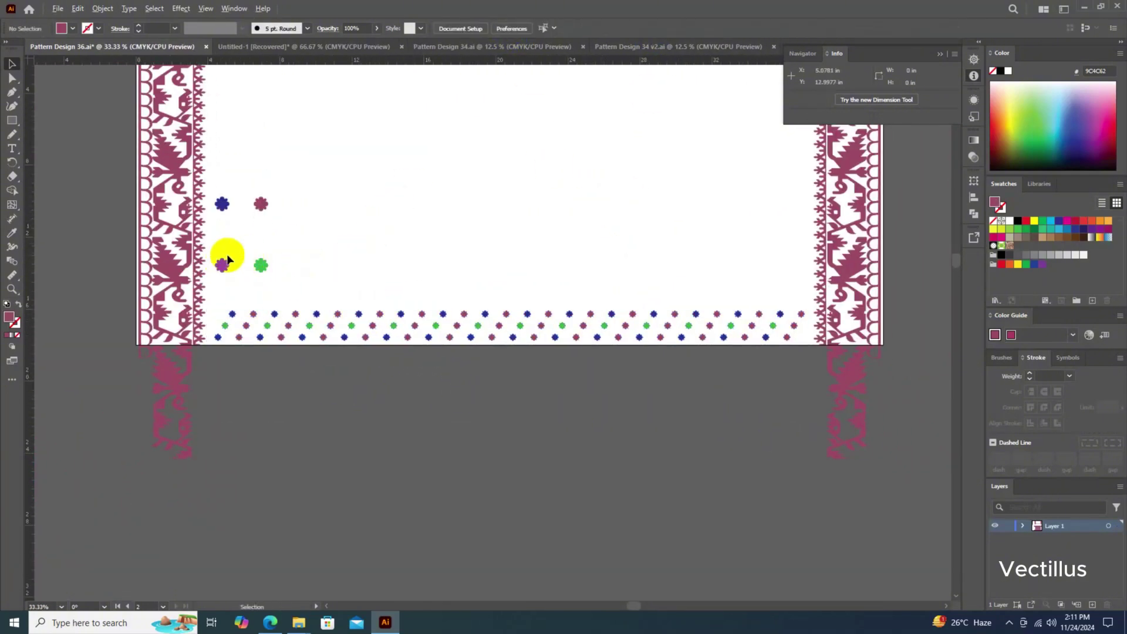
scroll(226, 259, up, 1)
Copy the large flower pair straight right and repeat it across the row
right_click(315, 252)
drag(272, 303, 381, 288)
scroll(382, 253, down, 2)
key(ctrl+d)
key(ctrl+d)
key(ctrl+d)
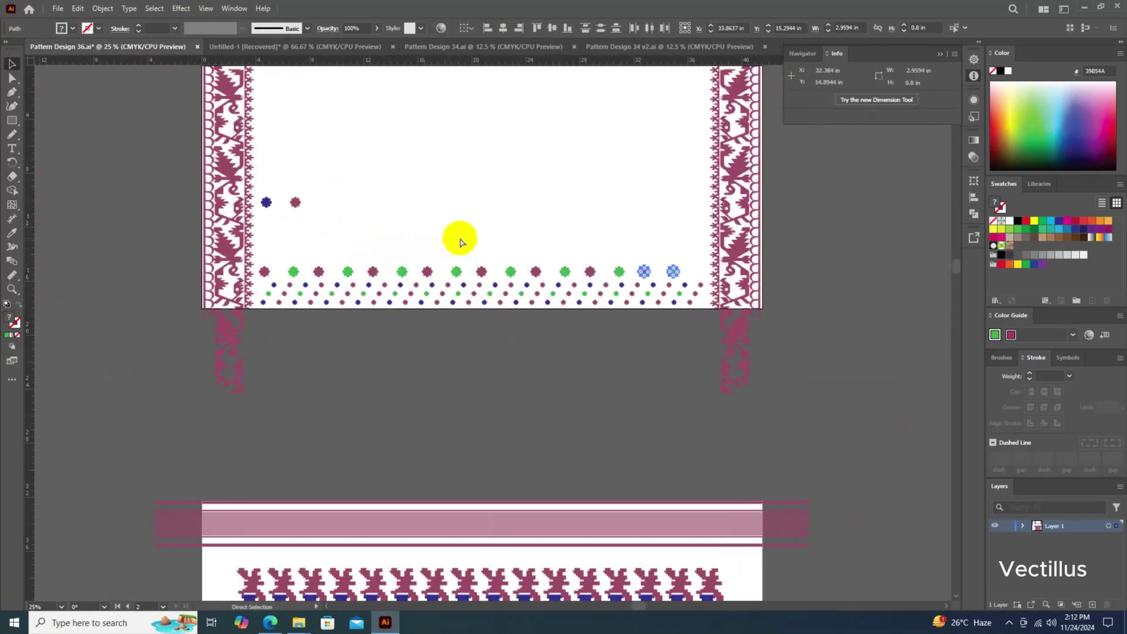
key(ctrl+d)
key(ctrl+d)
scroll(726, 277, up, 1)
key(ctrl+shift+a)
Place the blue-and-pink flower pair above the band and repeat copies along the row
mouse_move(153, 221)
mouse_down()
mouse_move(172, 252)
mouse_move(160, 257)
mouse_up()
click(221, 360)
scroll(131, 222, up, 1)
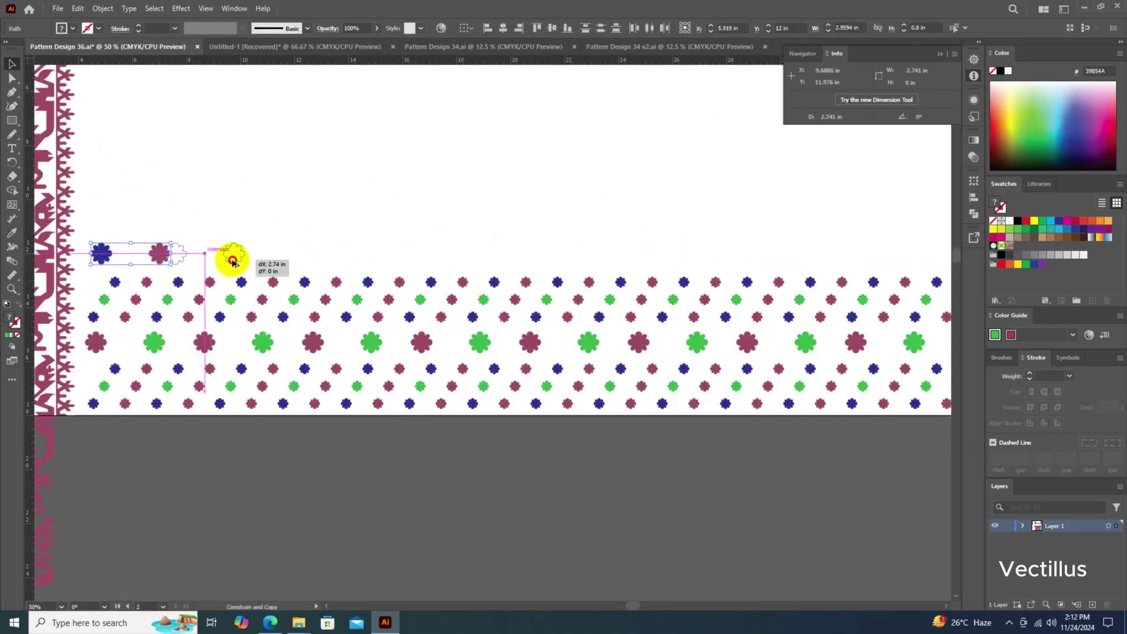
drag(272, 265, 272, 266)
scroll(273, 265, down, 1)
key(ctrl+d)
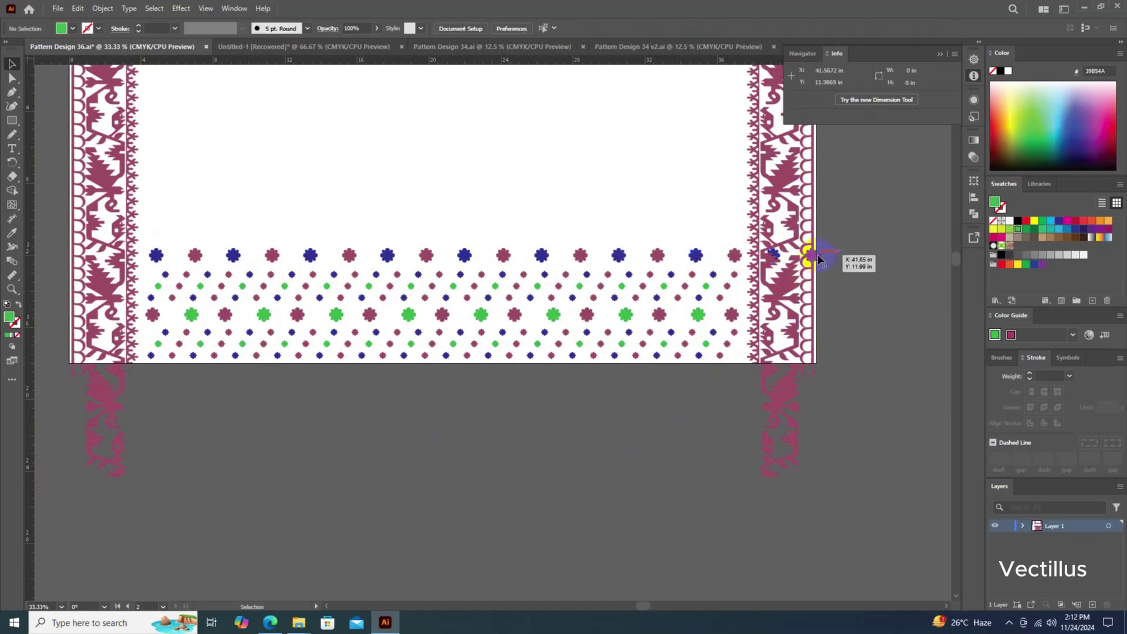
Extend the flower-pair row further right with more repeated copies
scroll(146, 340, up, 1)
click(157, 298)
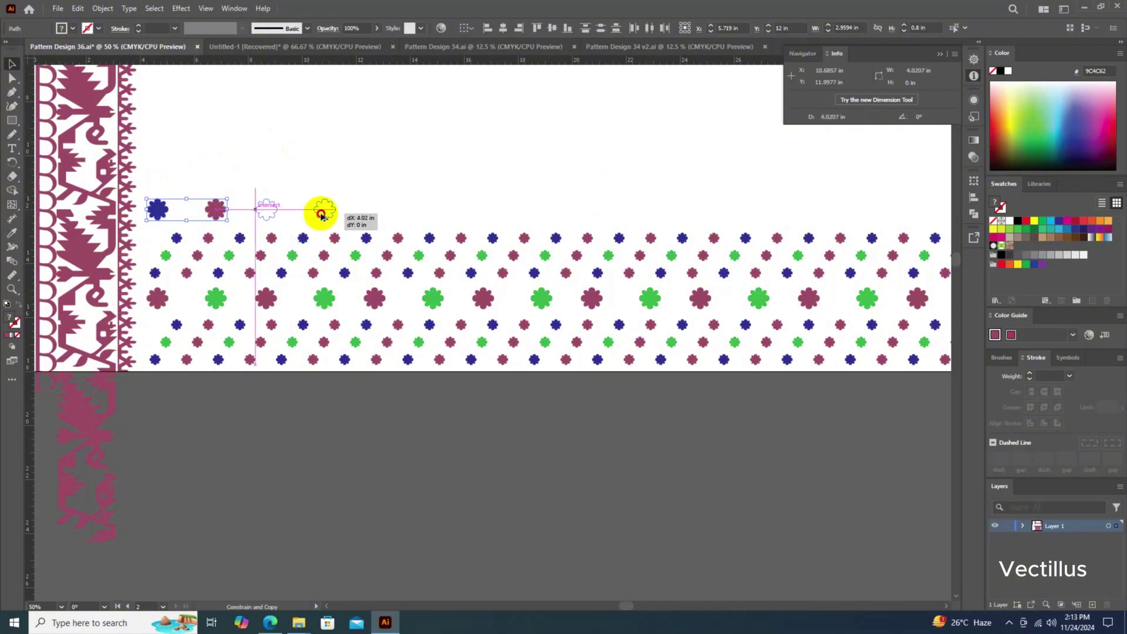
drag(321, 215, 321, 215)
scroll(321, 215, down, 1)
key(ctrl+d)
Select the extra flowers beside the right border and the top row of large flowers
scroll(728, 253, up, 3)
click(757, 254)
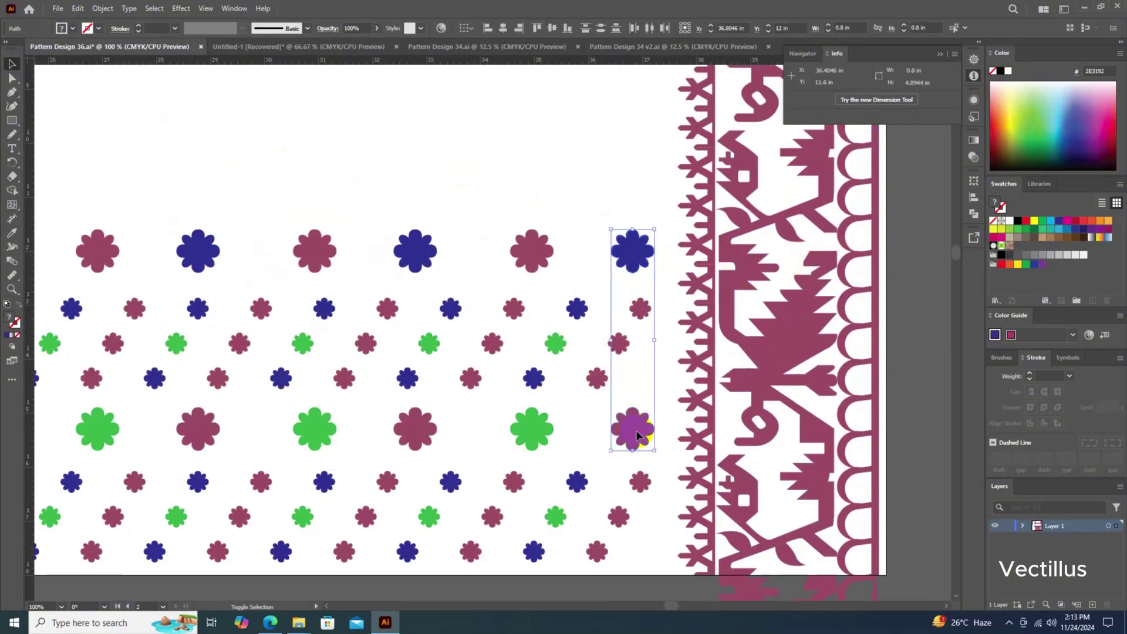
scroll(570, 132, down, 3)
click(126, 216)
Nudge the small-flower rows up to close the gaps between flower rows
scroll(305, 176, down, 1)
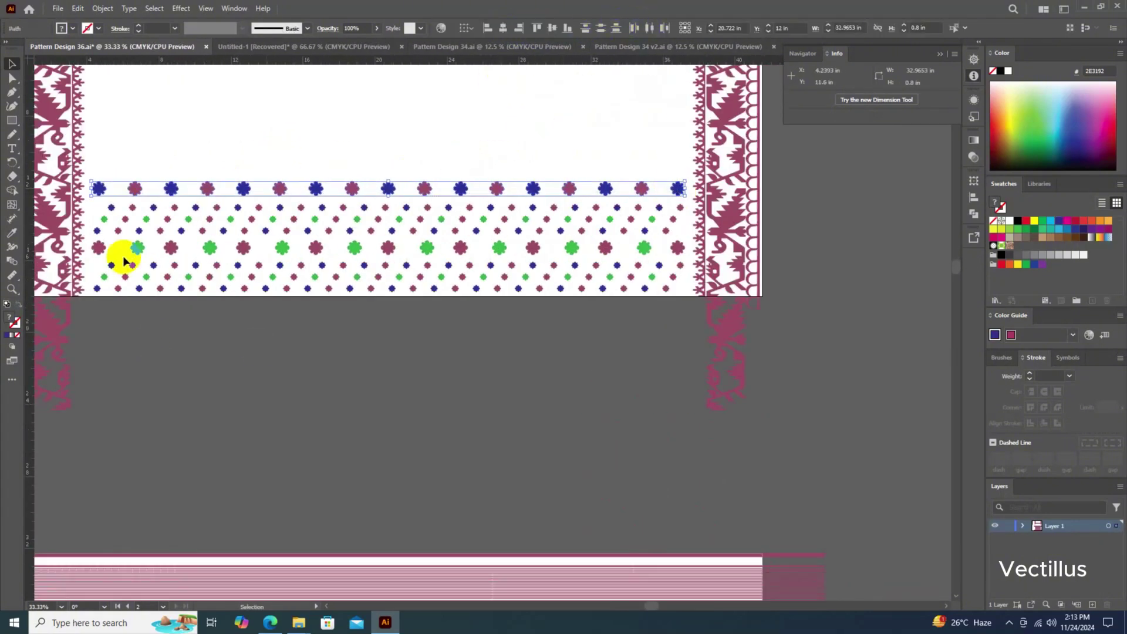
click(667, 253)
scroll(198, 178, left, 1)
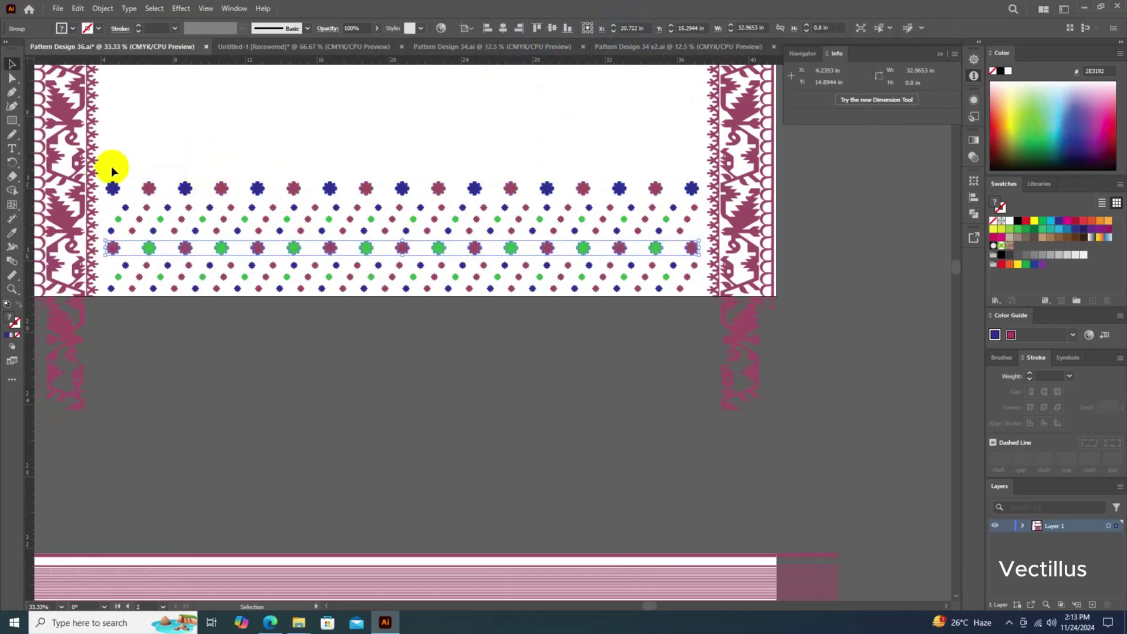
key(a)
drag(113, 170, 682, 195)
key(ctrl+equal)
key(v)
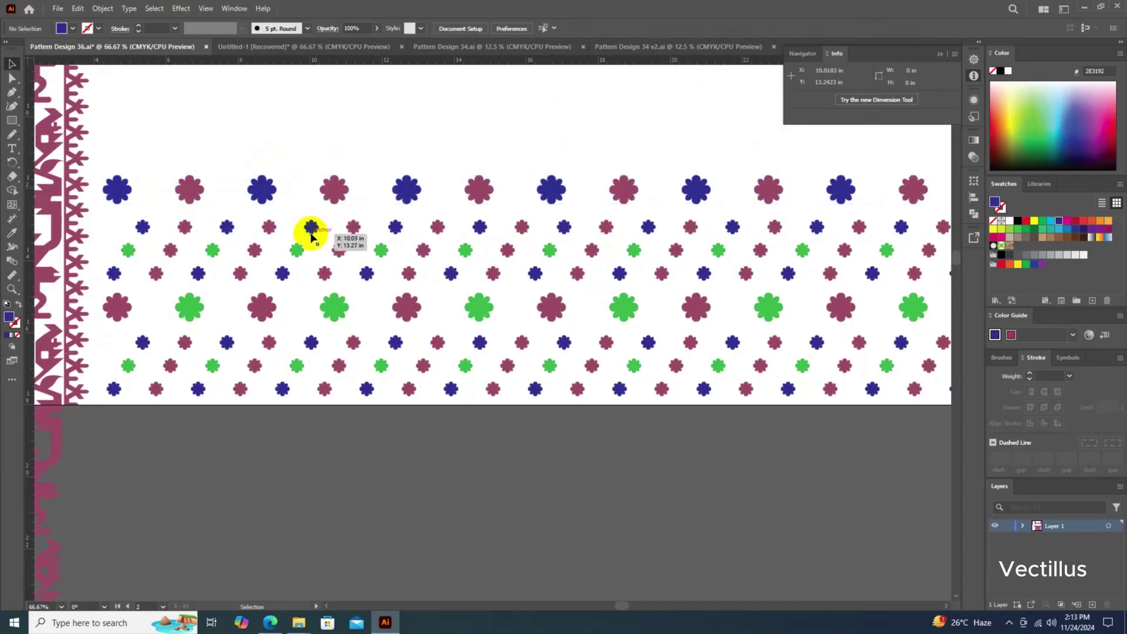
drag(311, 235, 311, 230)
click(340, 156)
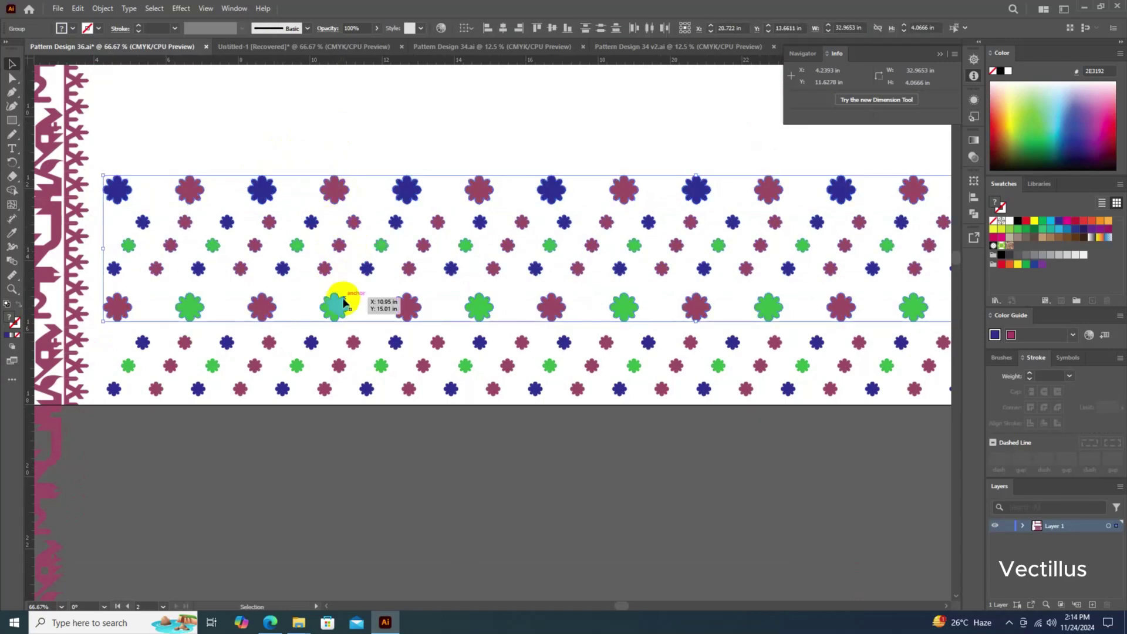
Select the whole dotted band and place a Move copy above the original
key(ctrl+minus)
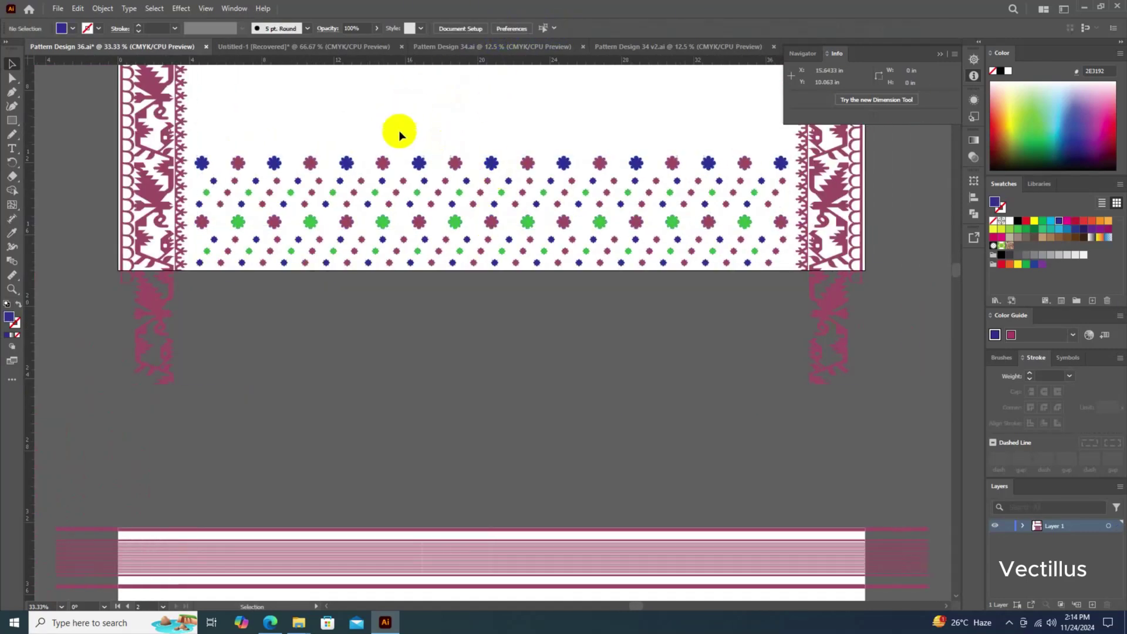
click(471, 97)
scroll(477, 70, up, 1)
drag(363, 169, 478, 244)
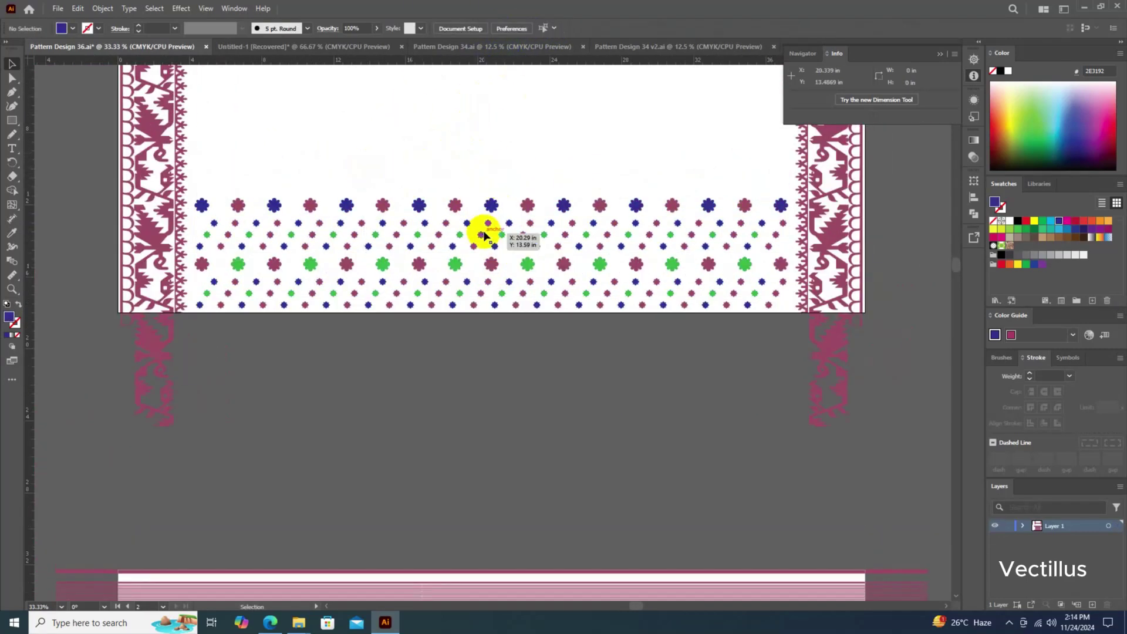
scroll(504, 179, down, 1)
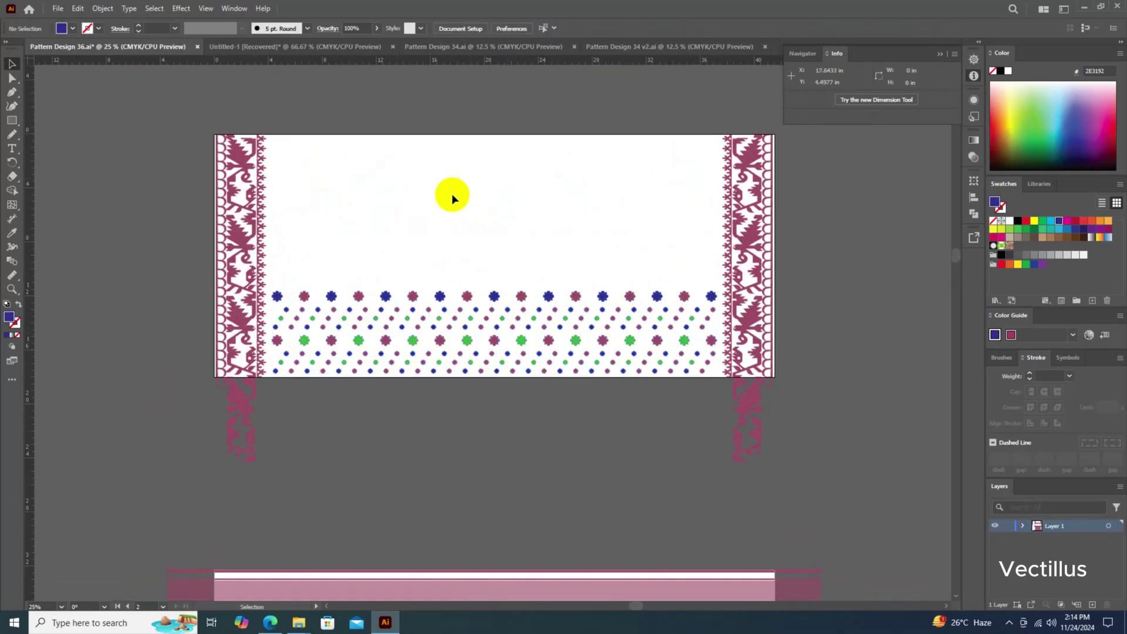
scroll(451, 198, down, 1)
drag(666, 322, 666, 322)
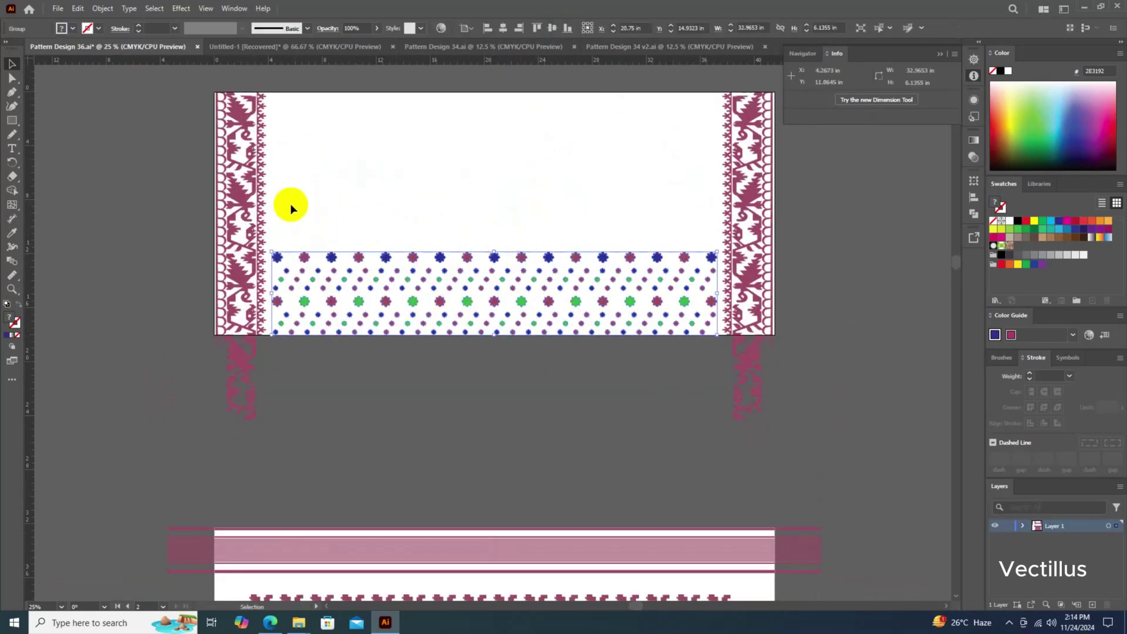
key(Return)
click(503, 400)
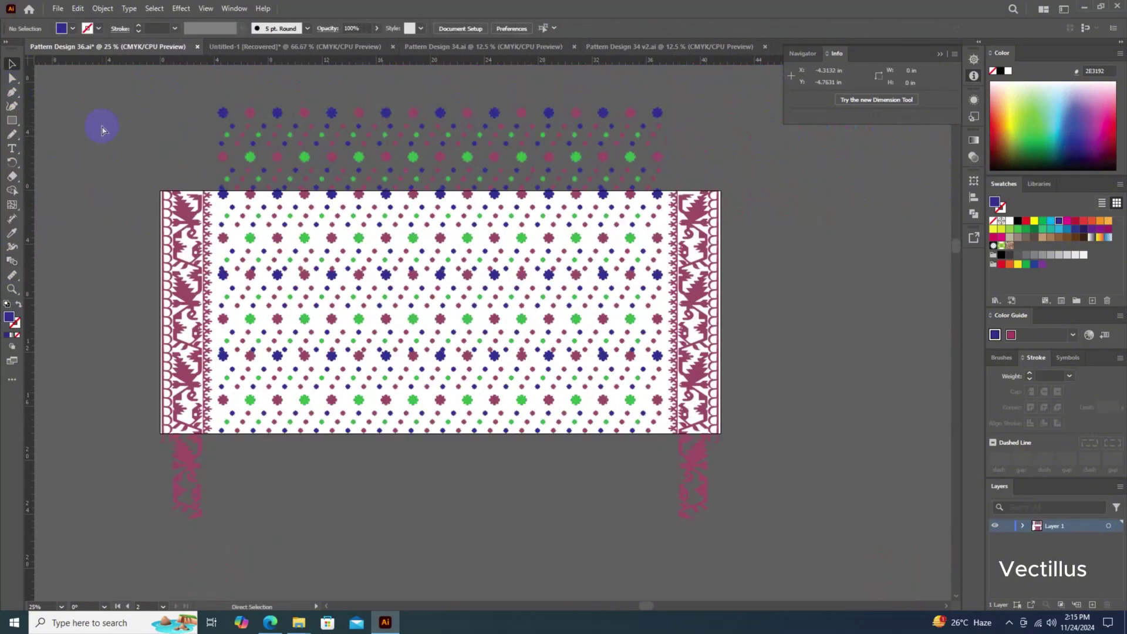
Shift the copied pattern block upward, undo the extra copies and select the dotted band
scroll(364, 198, up, 2)
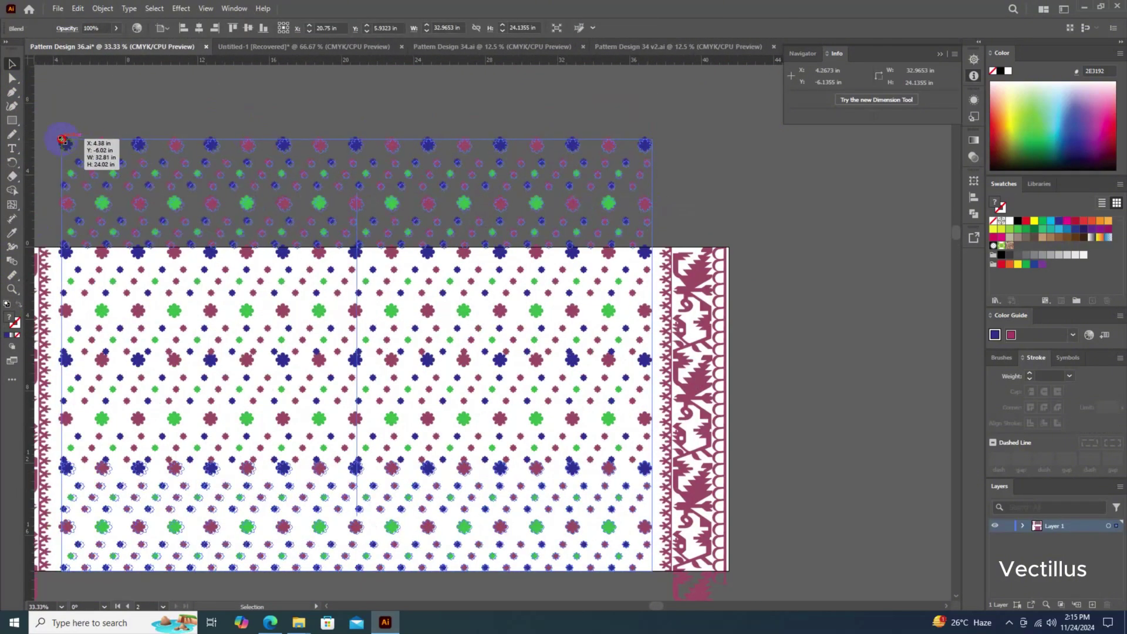
drag(474, 254, 315, 126)
key(ctrl+z)
scroll(428, 293, down, 5)
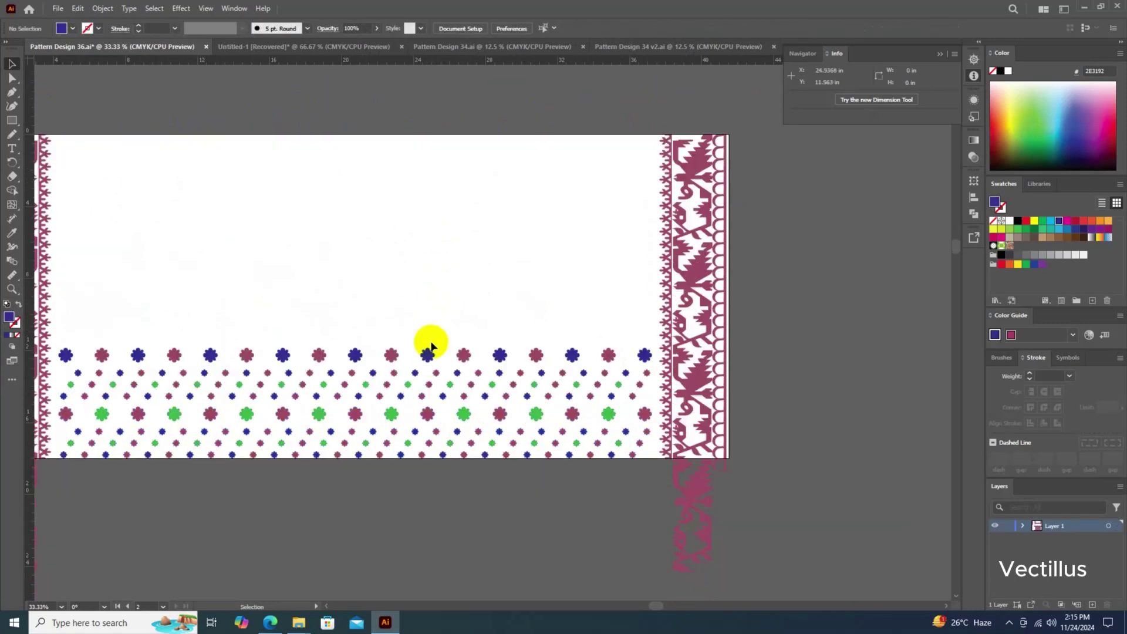
click(648, 372)
Draw a sari-sized rectangle, align it, and select it with borders and pattern for clipping
scroll(667, 251, up, 3)
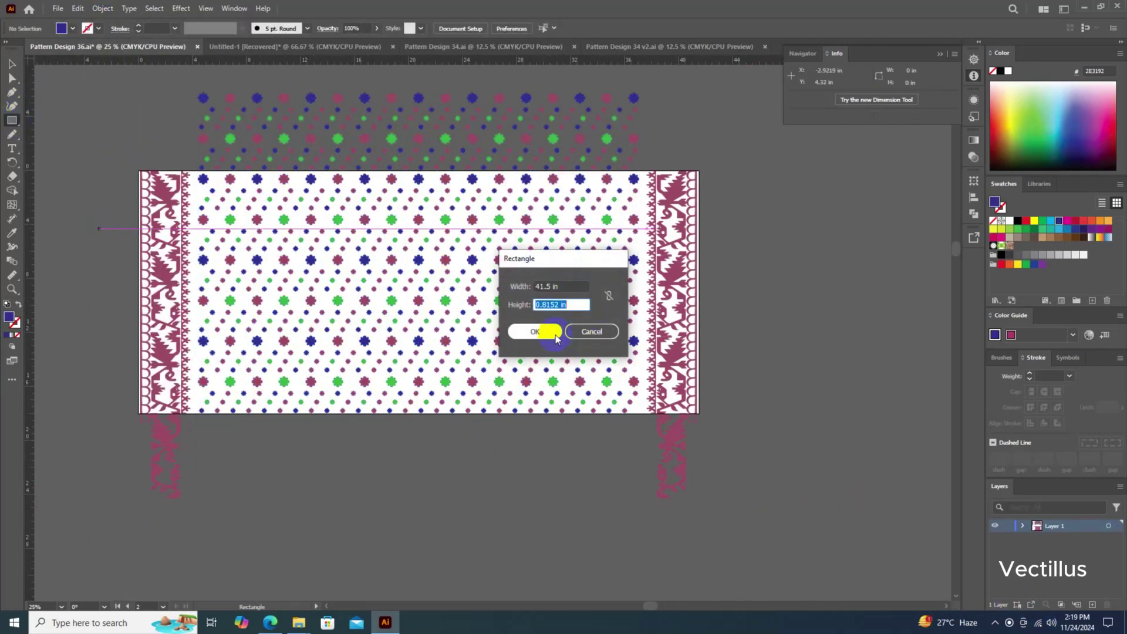
click(535, 331)
click(503, 28)
click(548, 29)
shift+click(669, 452)
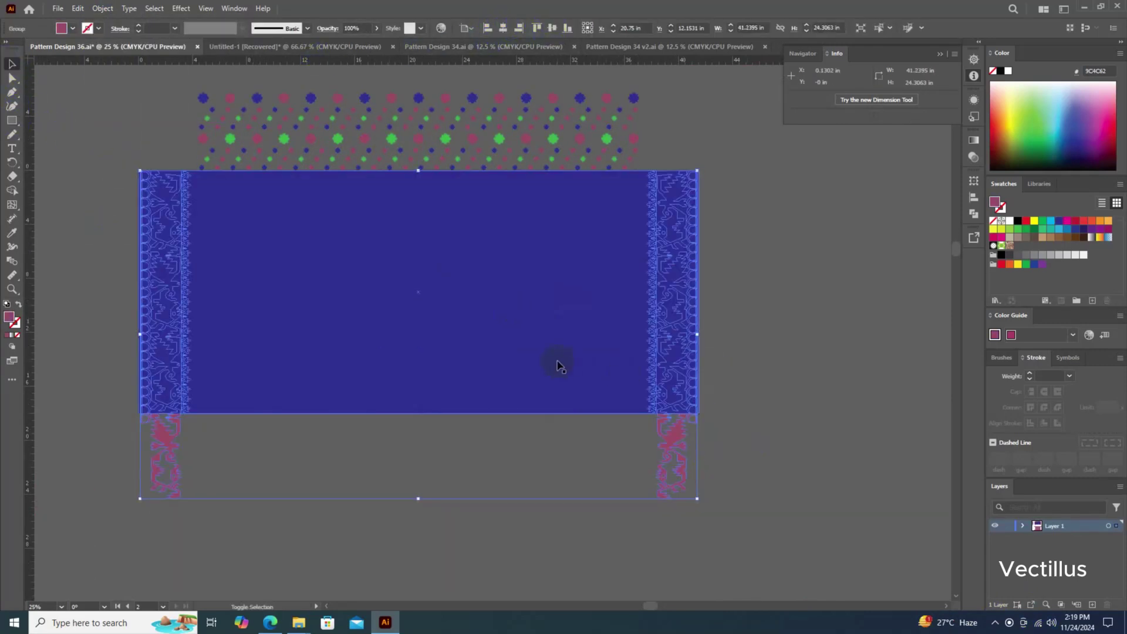
right_click(557, 100)
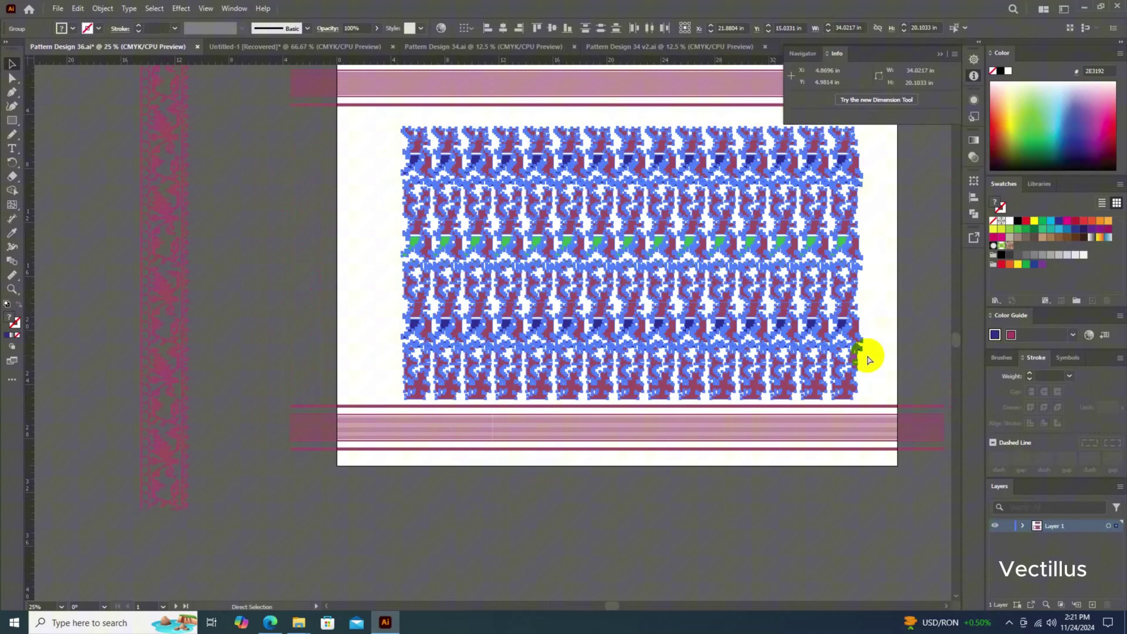
Move the border strip onto the achol's left edge and make a mirrored copy
drag(171, 297, 365, 297)
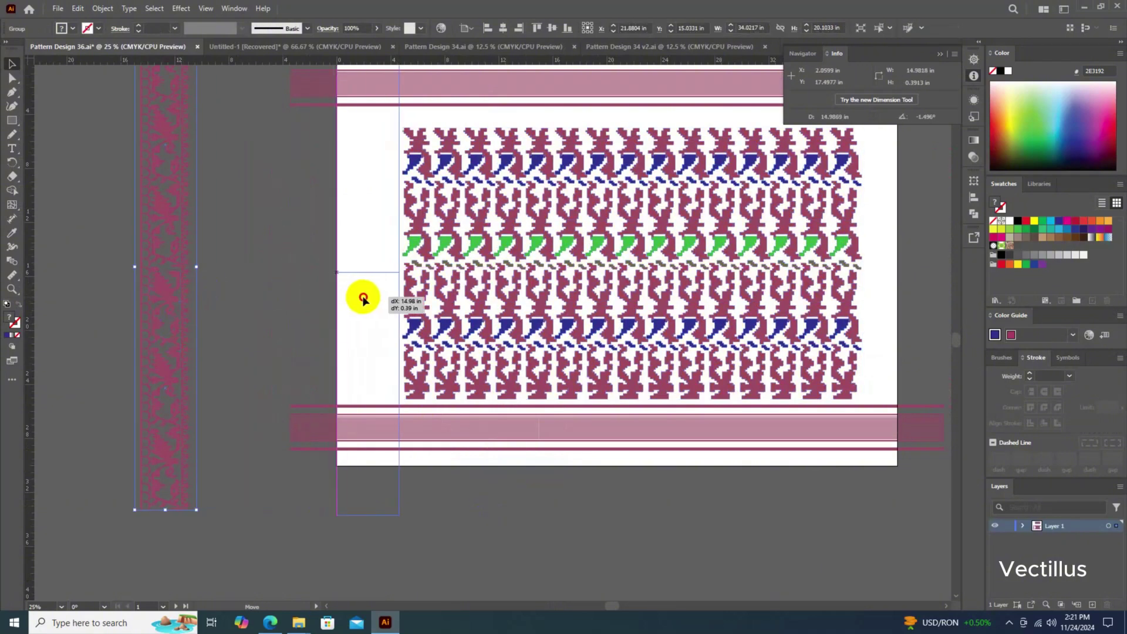
right_click(241, 311)
click(411, 552)
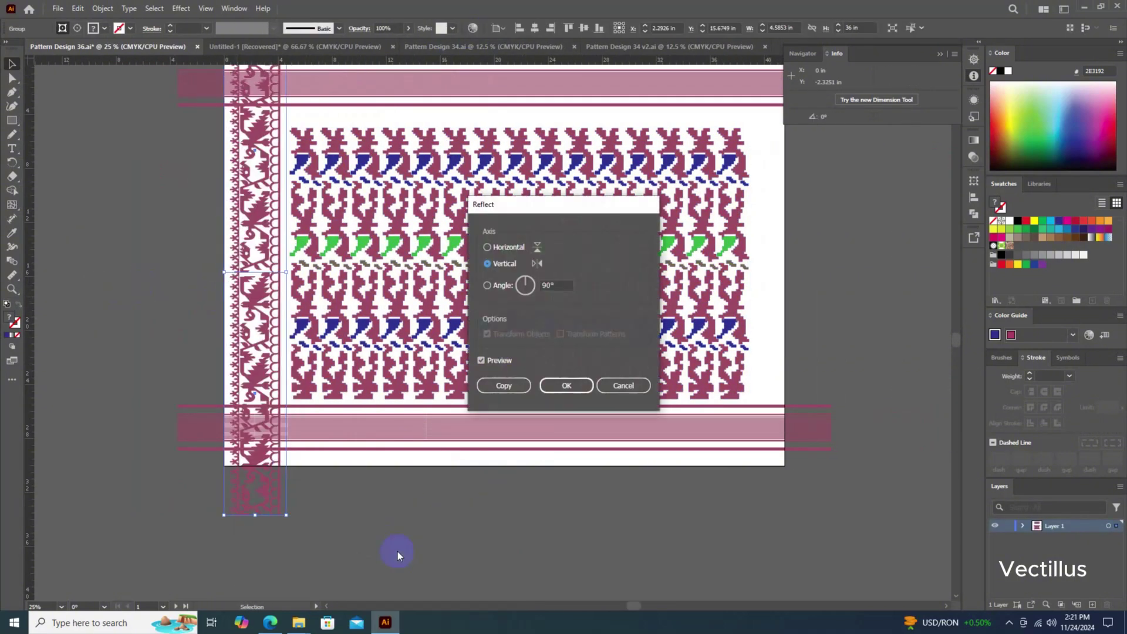
click(504, 382)
Clip the dotted ground pattern copy to the 41.5 x 18 in rectangle with Make Clipping Mask
scroll(778, 314, up, 3)
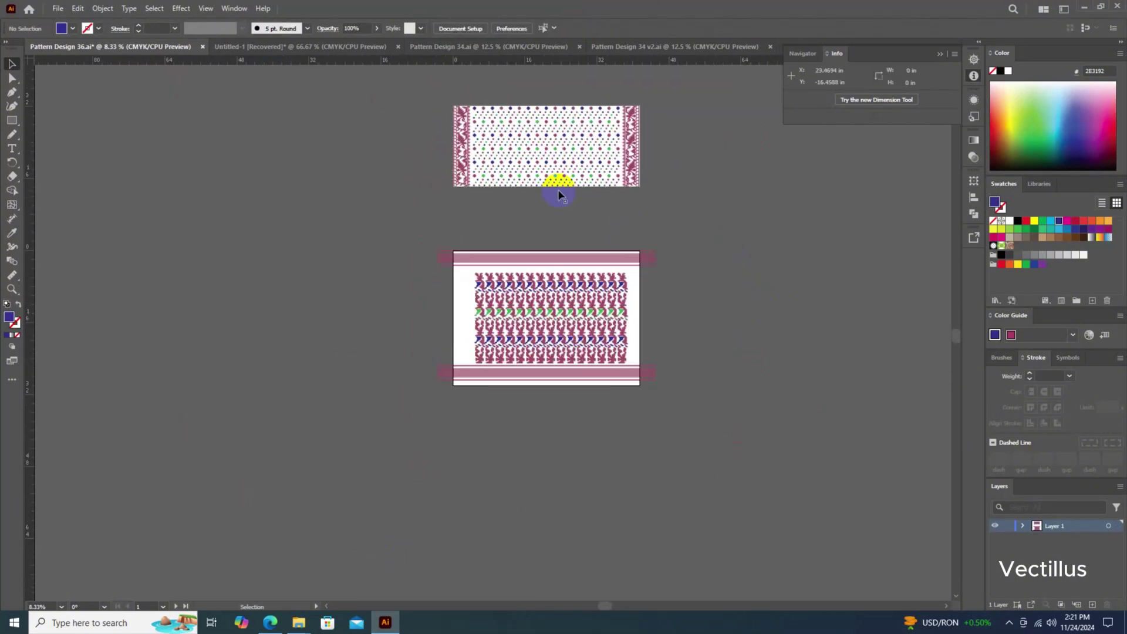
drag(558, 188, 206, 359)
scroll(206, 360, up, 2)
right_click(413, 261)
click(353, 404)
scroll(353, 235, down, 1)
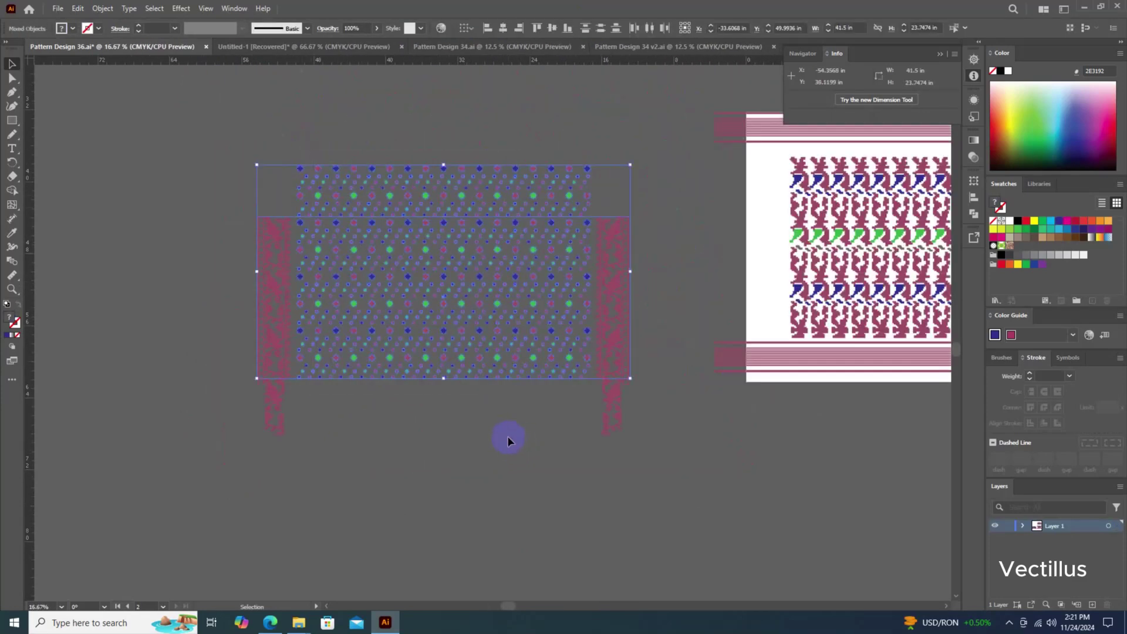
click(650, 324)
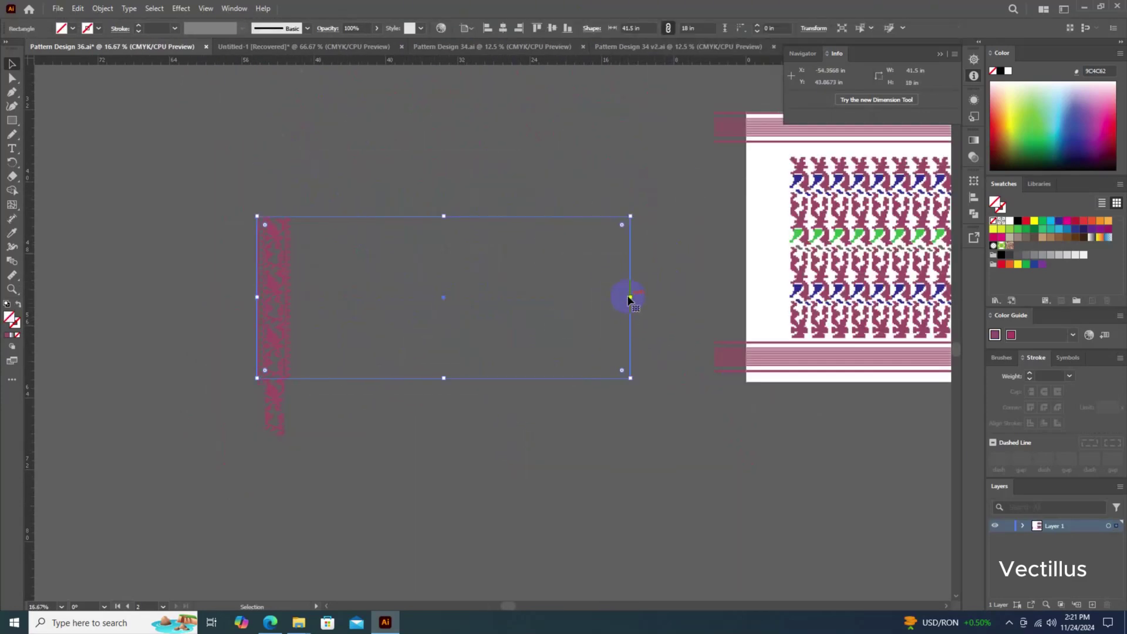
scroll(297, 298, up, 2)
right_click(405, 312)
click(455, 466)
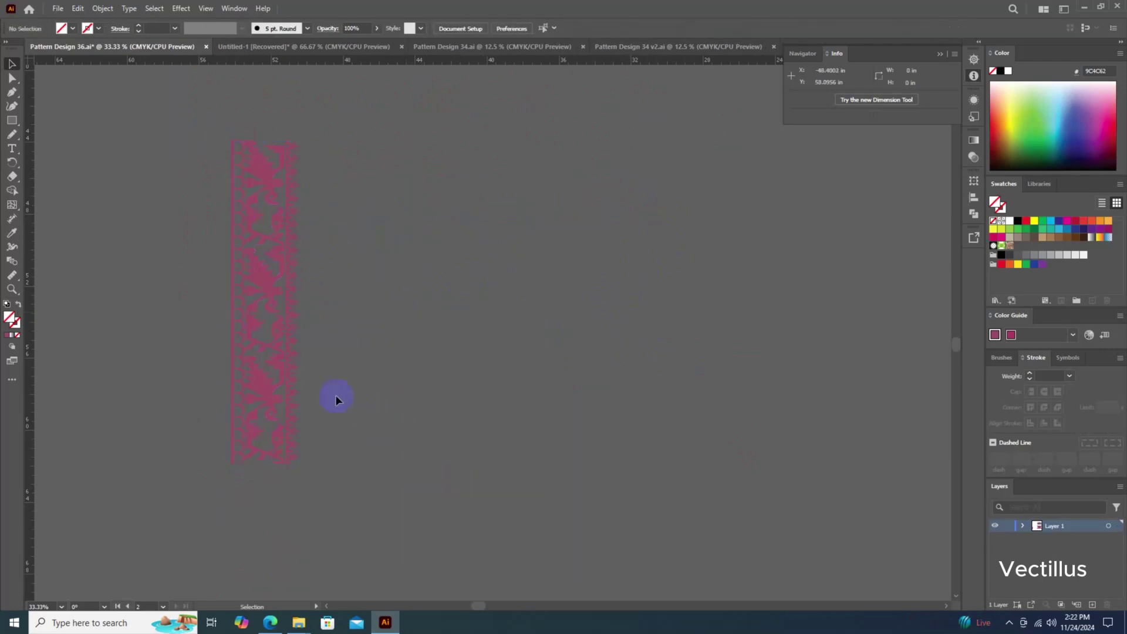
Align the border strip to the left edge and reflect a copy onto the right side
scroll(276, 253, down, 1)
click(655, 276)
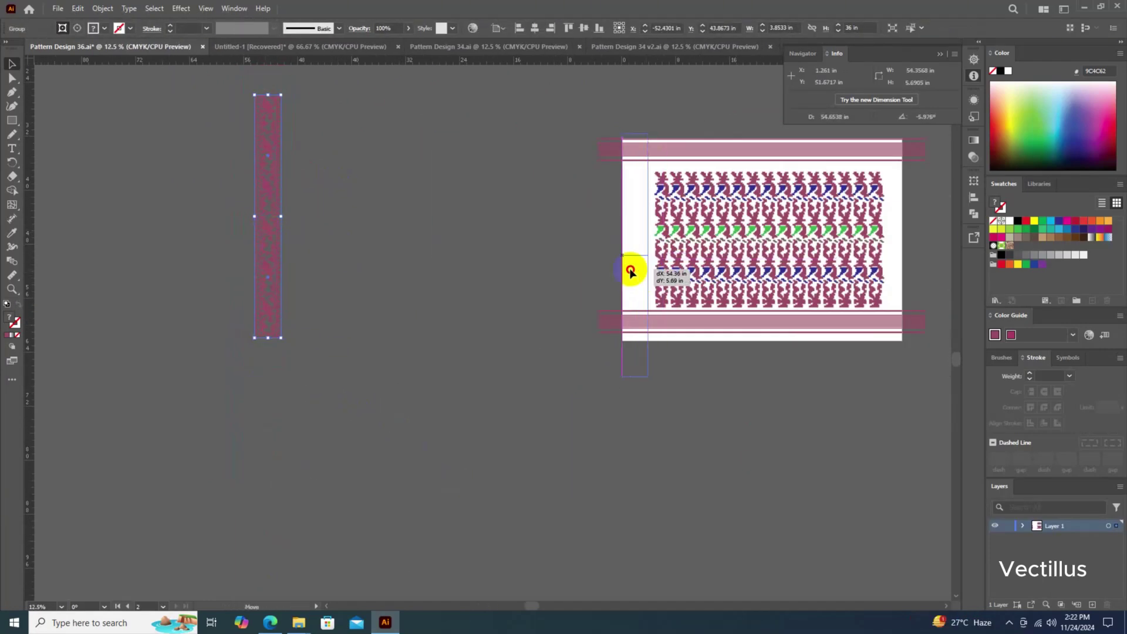
scroll(498, 261, up, 1)
right_click(465, 216)
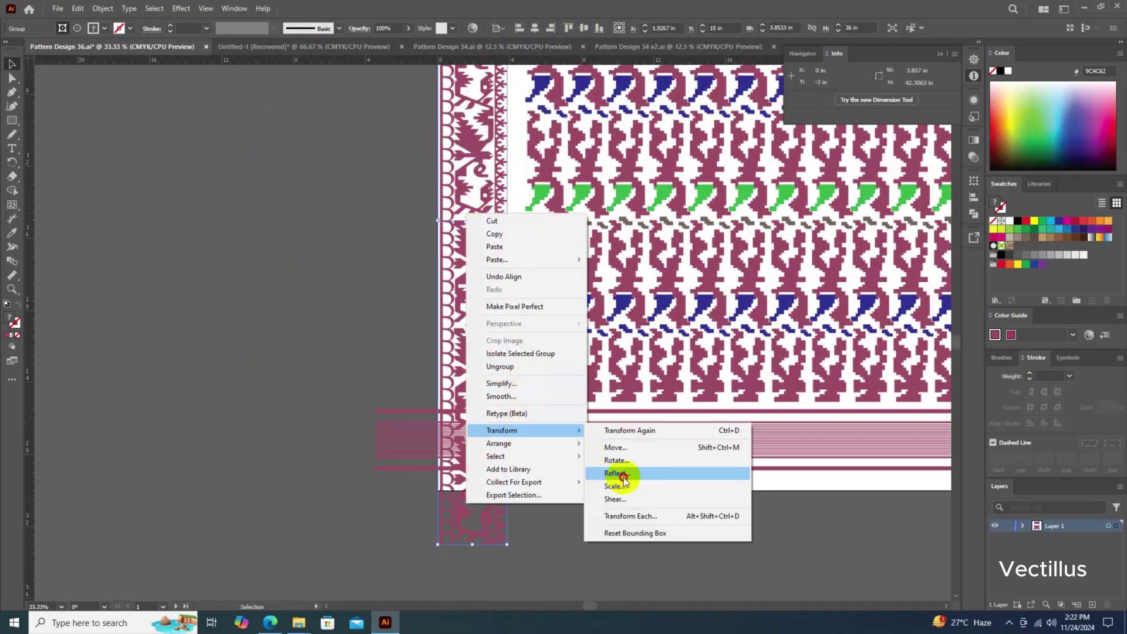
click(624, 466)
Scale the motif block by its corner handle to fit between the borders
scroll(559, 259, down, 2)
scroll(621, 259, up, 3)
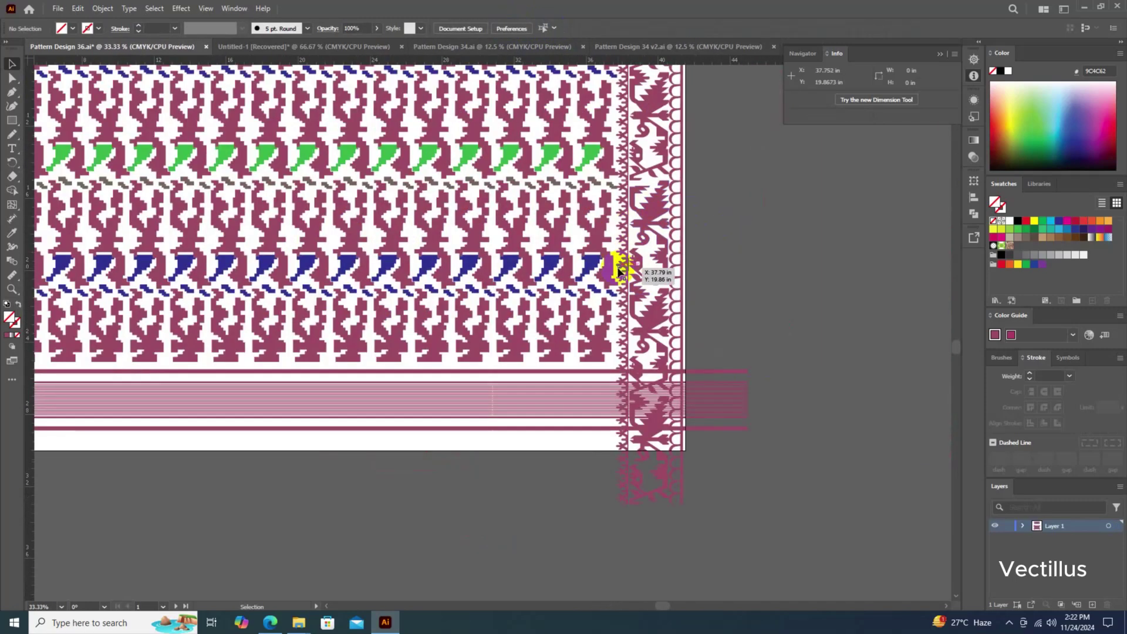
scroll(611, 423, up, 2)
scroll(603, 460, up, 1)
drag(626, 473, 605, 462)
scroll(610, 231, down, 4)
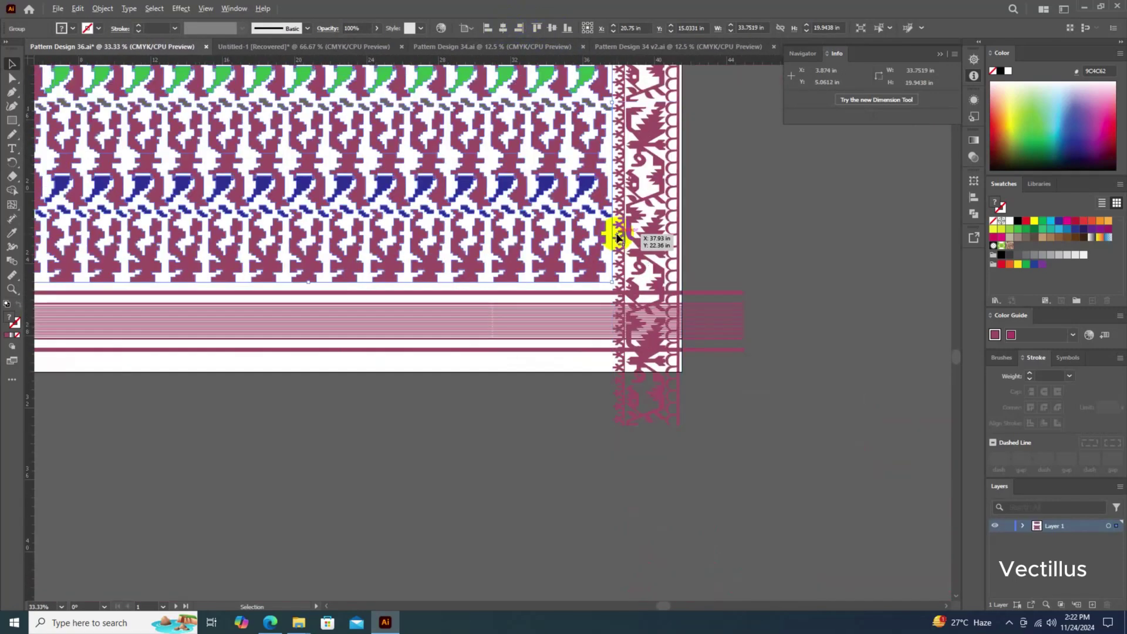
scroll(554, 272, down, 1)
Select the bottom striped band, central motif block and top striped band in turn
click(589, 453)
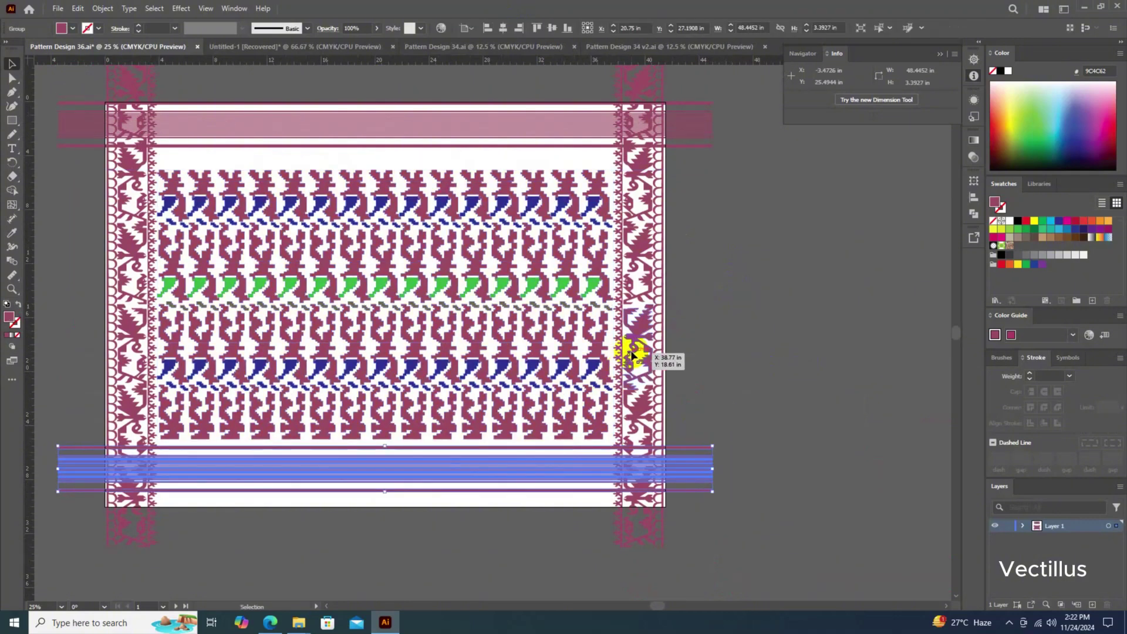
click(785, 339)
scroll(762, 333, down, 2)
scroll(762, 333, up, 2)
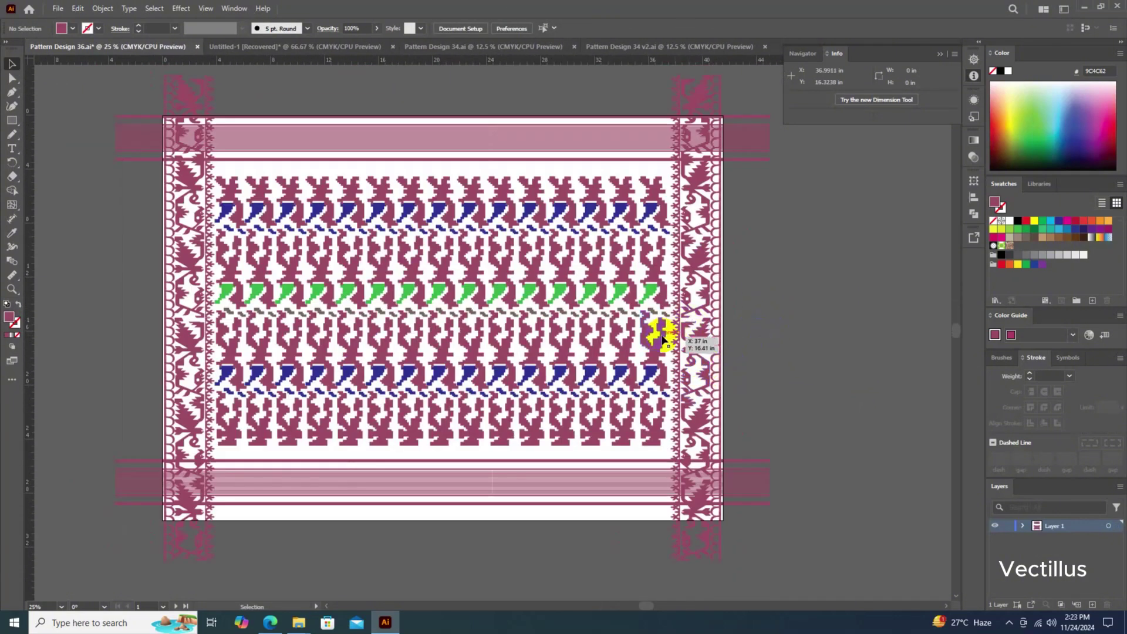
scroll(661, 327, up, 3)
scroll(649, 443, down, 3)
click(623, 144)
scroll(623, 144, down, 1)
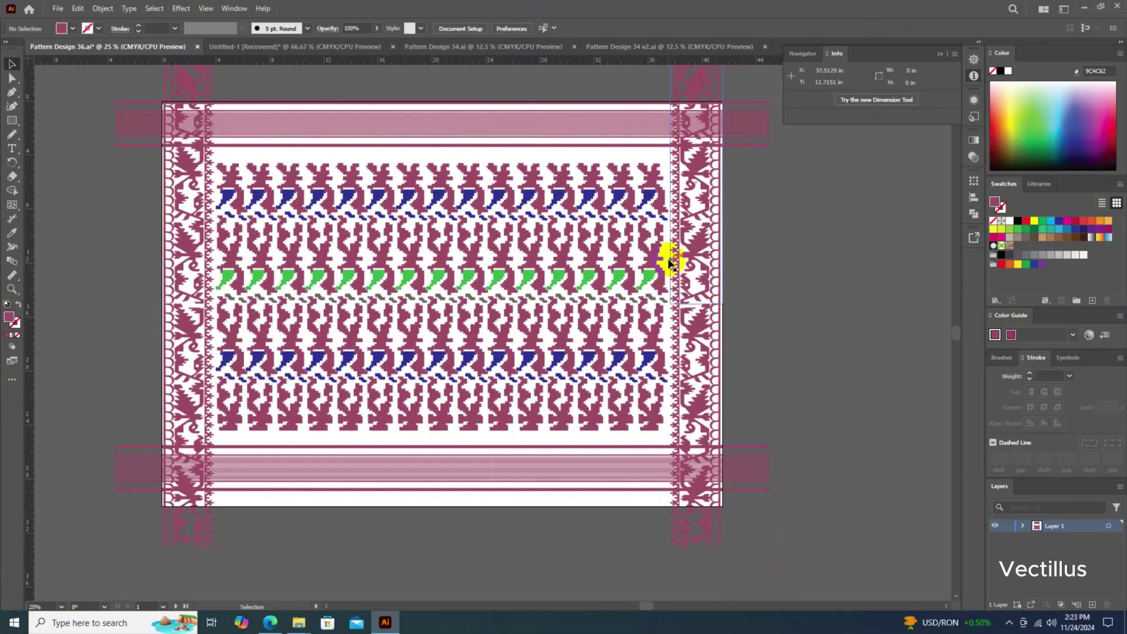
click(610, 138)
scroll(491, 69, down, 1)
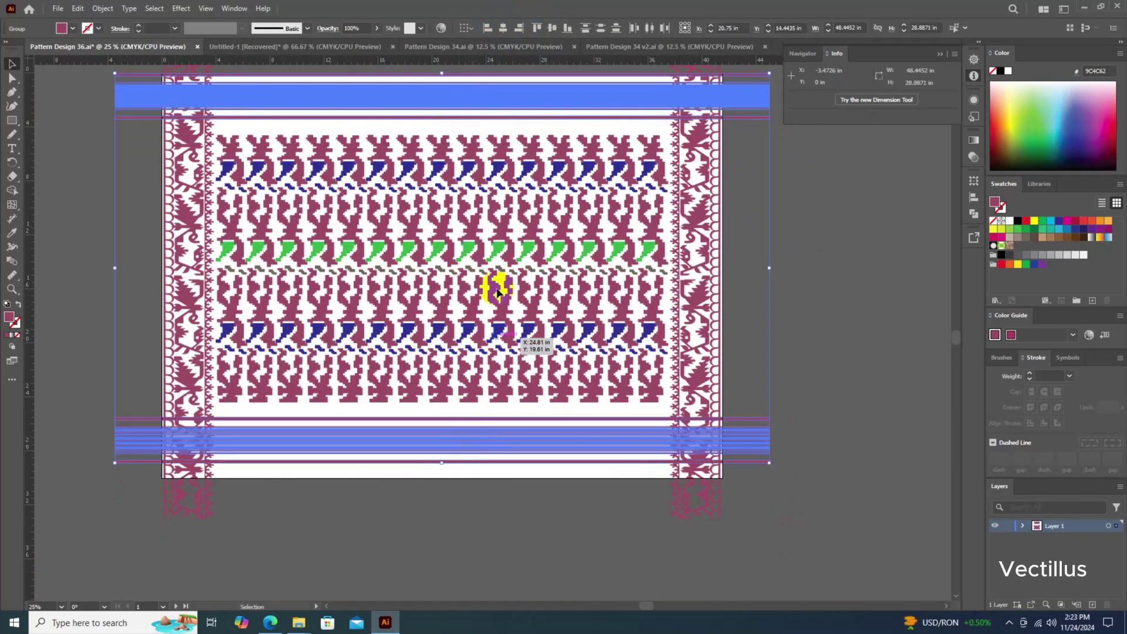
click(628, 422)
Select the striped bands and check the motif block's size
key(ctrl+a)
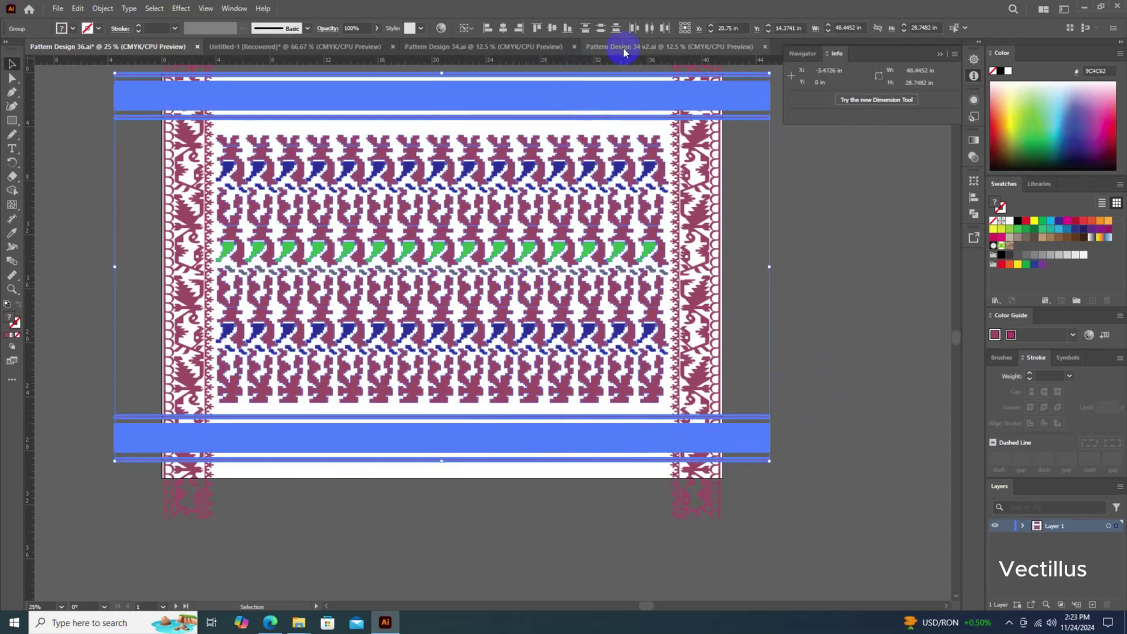
click(662, 369)
scroll(661, 369, down, 1)
click(973, 180)
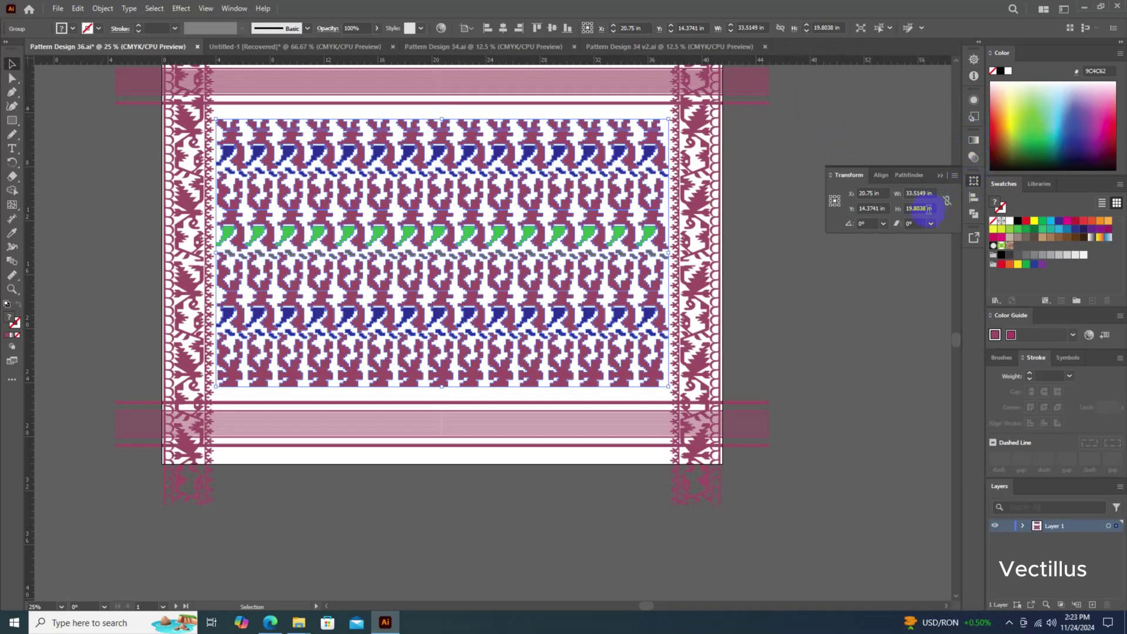
click(829, 300)
Draw a 41.5 x 19.8038 in rectangle and centre it with the motif block
key(m)
click(637, 296)
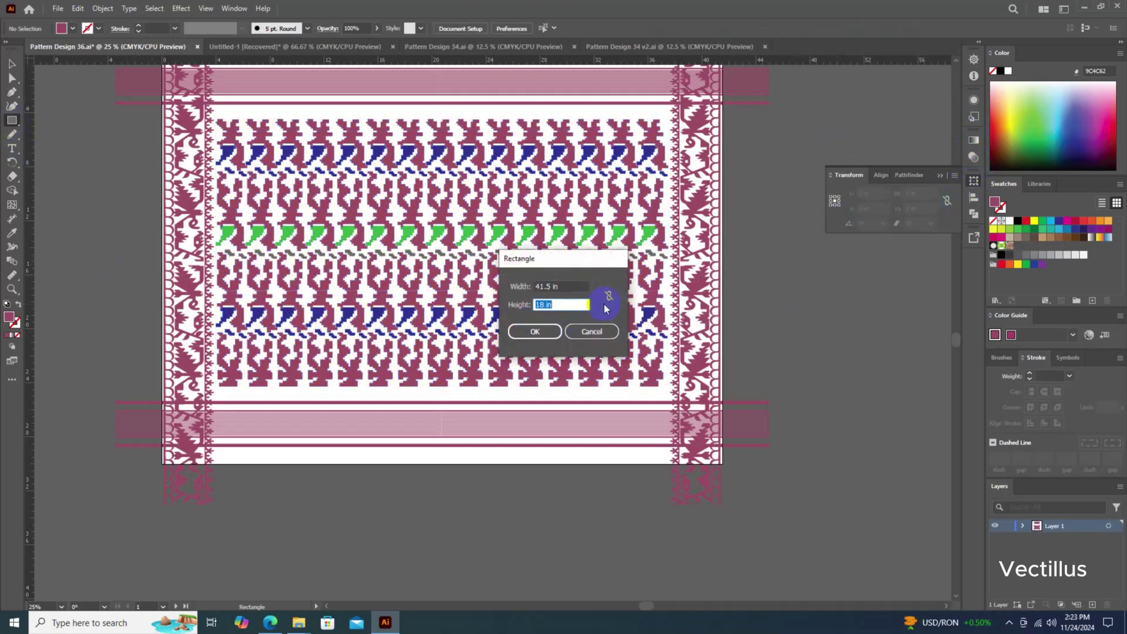
text(19.8038)
click(527, 329)
shift+click(329, 165)
click(502, 29)
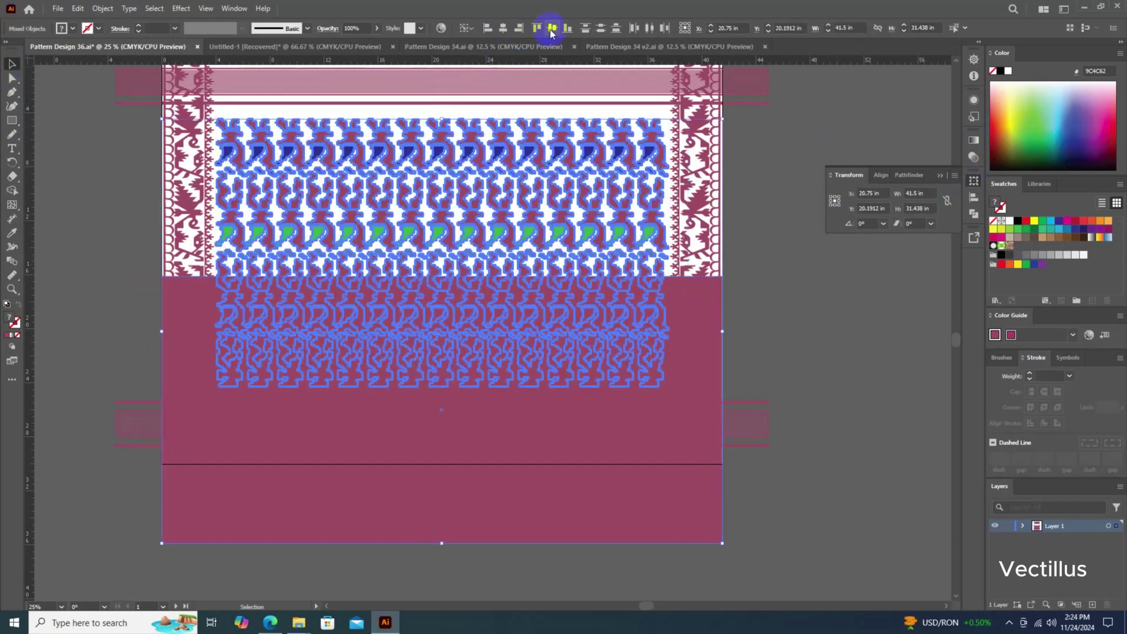
click(552, 28)
click(795, 201)
Select all the achol artwork and clip it to the rectangle with Make Clipping Mask
key(ctrl+a)
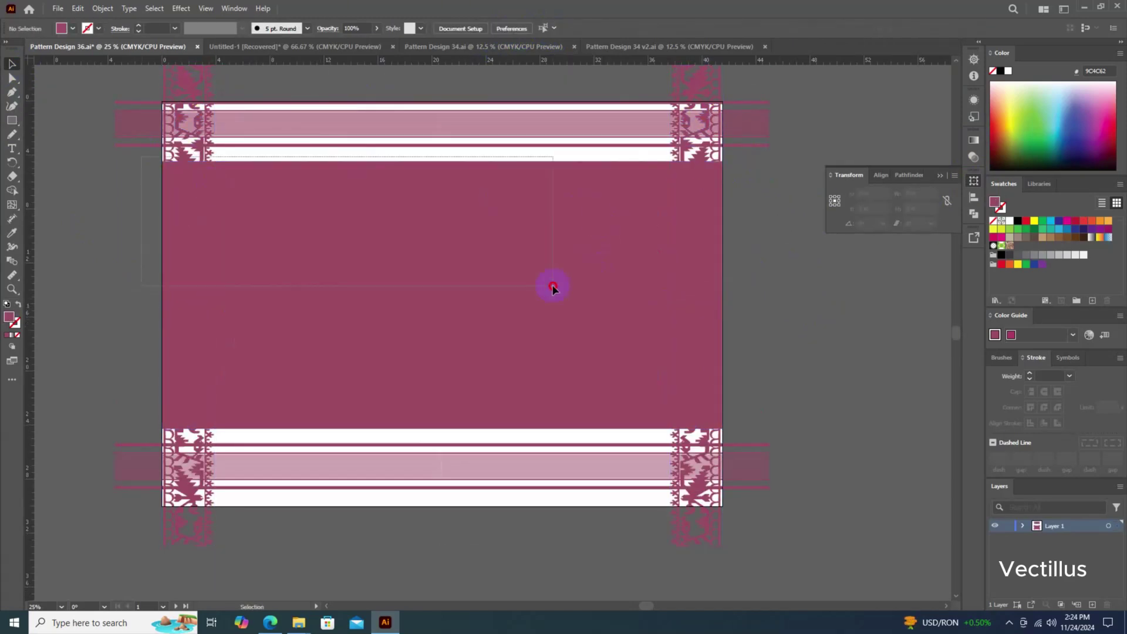
right_click(754, 311)
click(819, 466)
click(757, 358)
scroll(761, 364, down, 3)
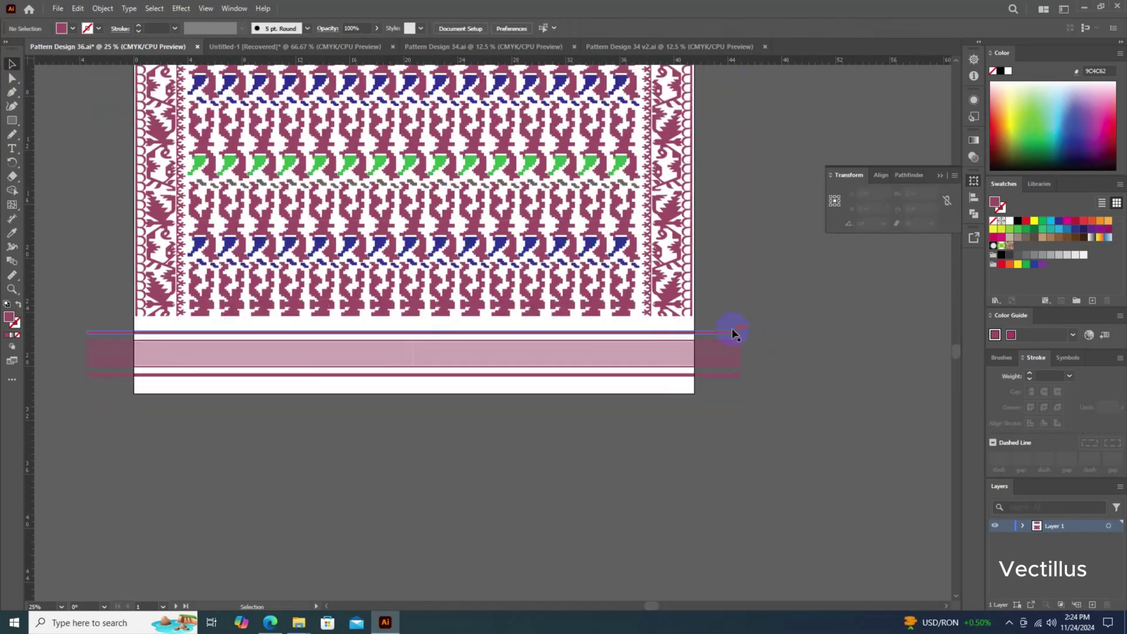
scroll(453, 352, up, 8)
Direct-select a single stripe in the bottom striped band
key(a)
click(458, 323)
scroll(450, 353, down, 1)
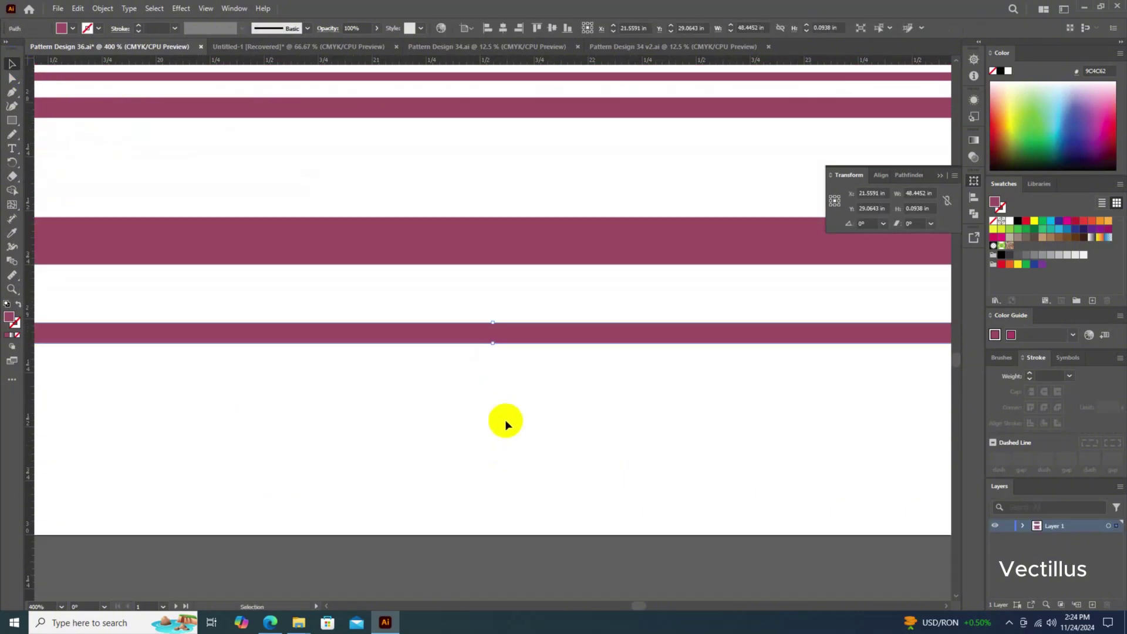
scroll(506, 422, down, 1)
scroll(491, 427, down, 1)
scroll(460, 415, down, 1)
scroll(528, 431, down, 5)
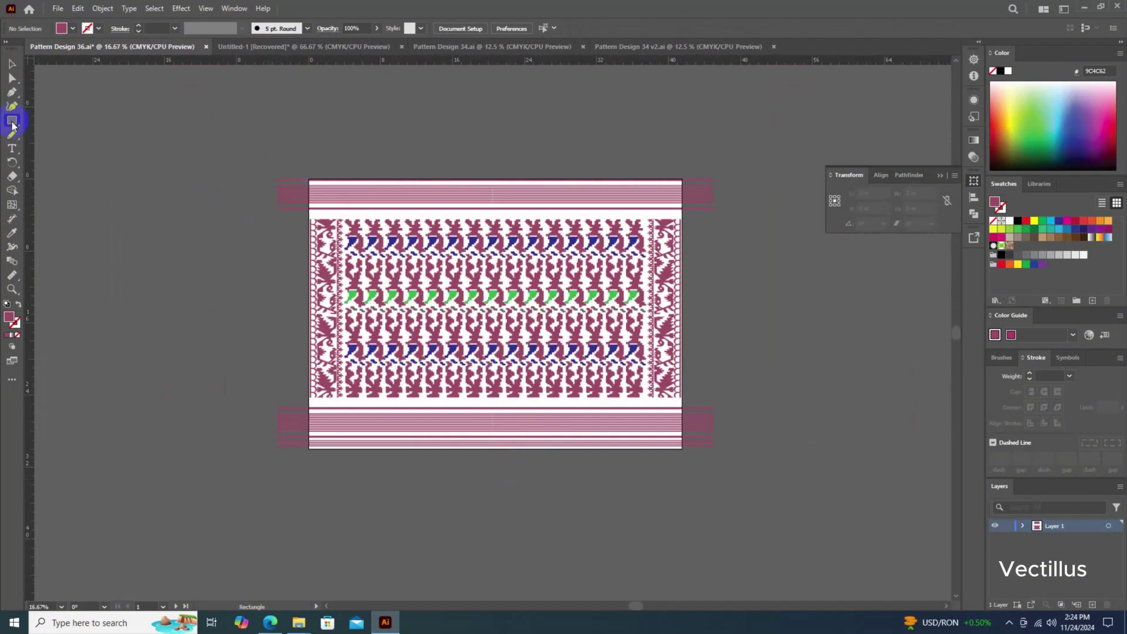
Draw an artboard-sized rectangle, align it, and clip all achol artwork with Ctrl+7
click(622, 325)
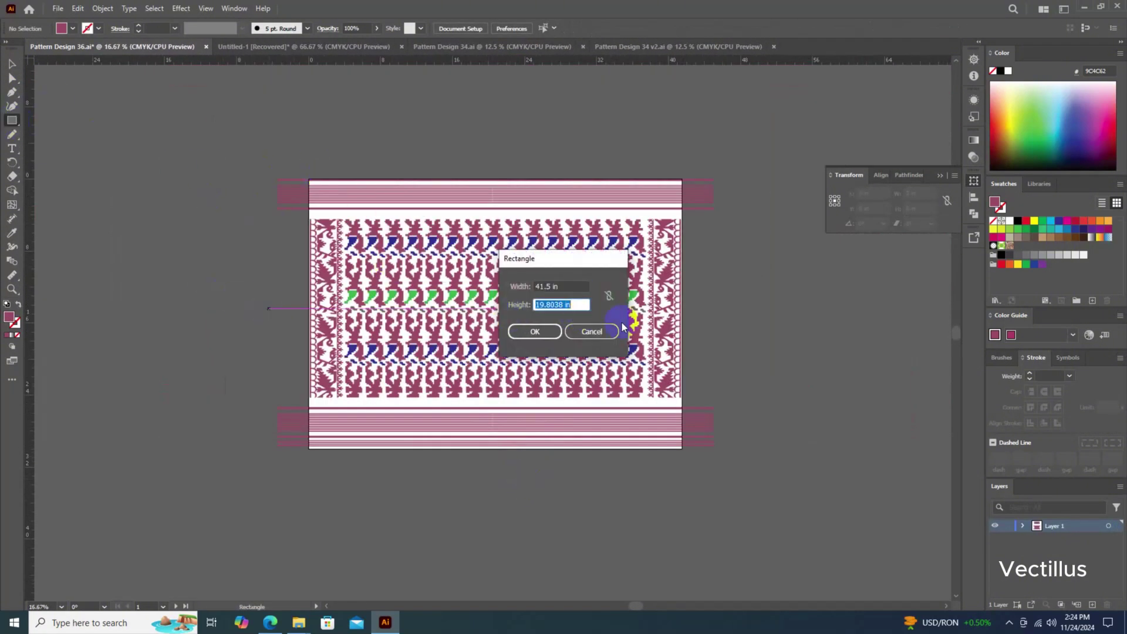
click(542, 330)
click(490, 27)
key(ctrl+a)
key(ctrl+7)
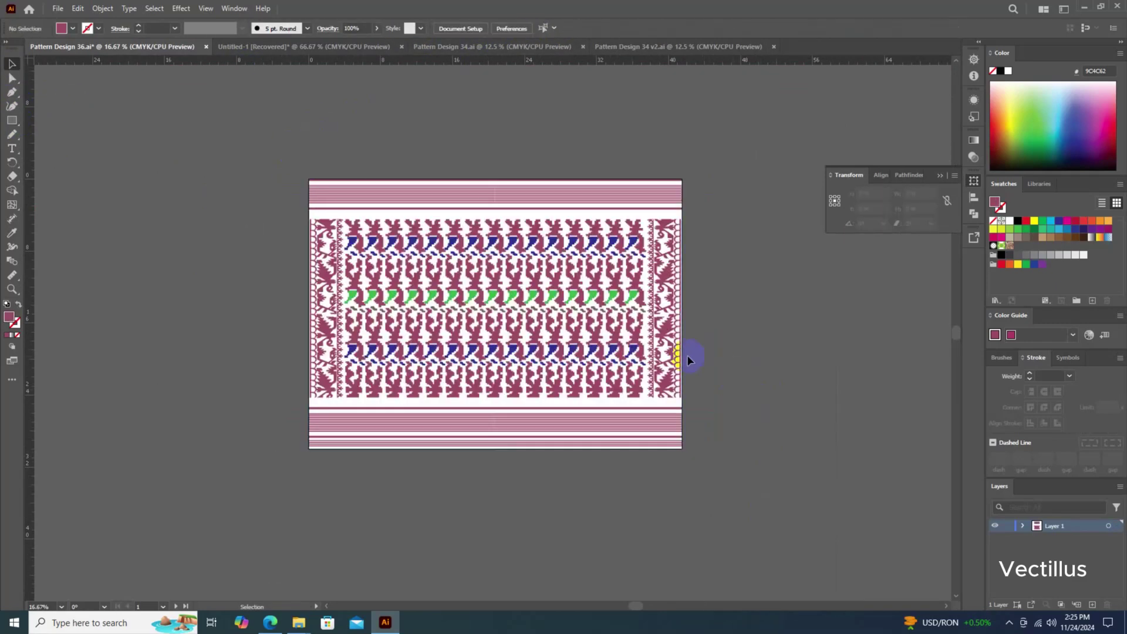
scroll(666, 339, up, 1)
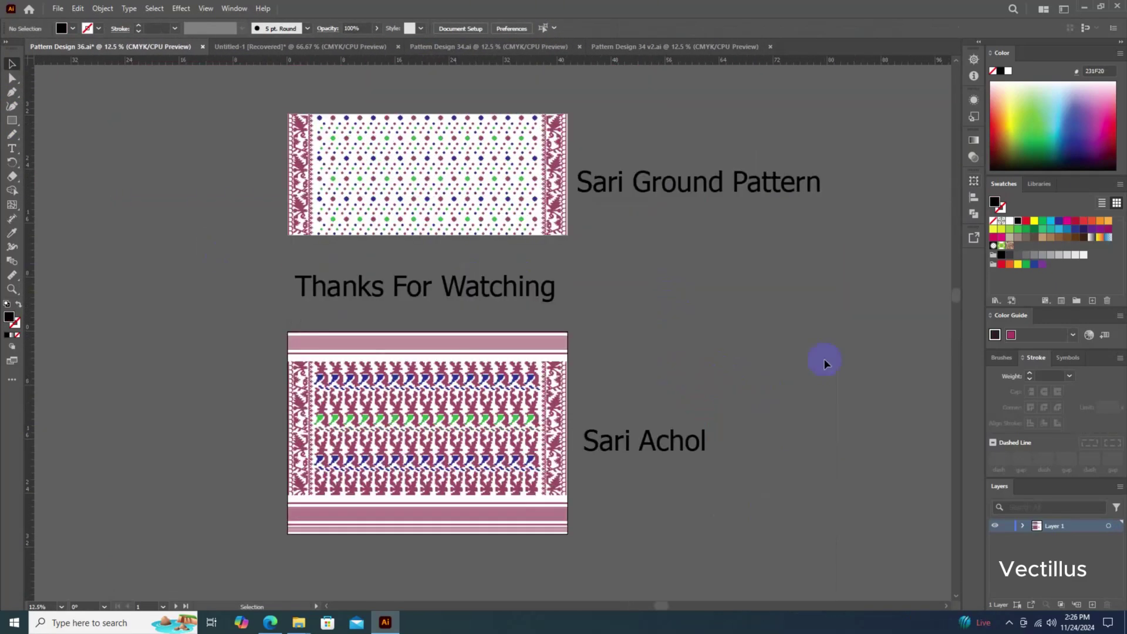
Draw a filled black rectangle over the Thanks For Watching text between the two saris
scroll(433, 195, up, 3)
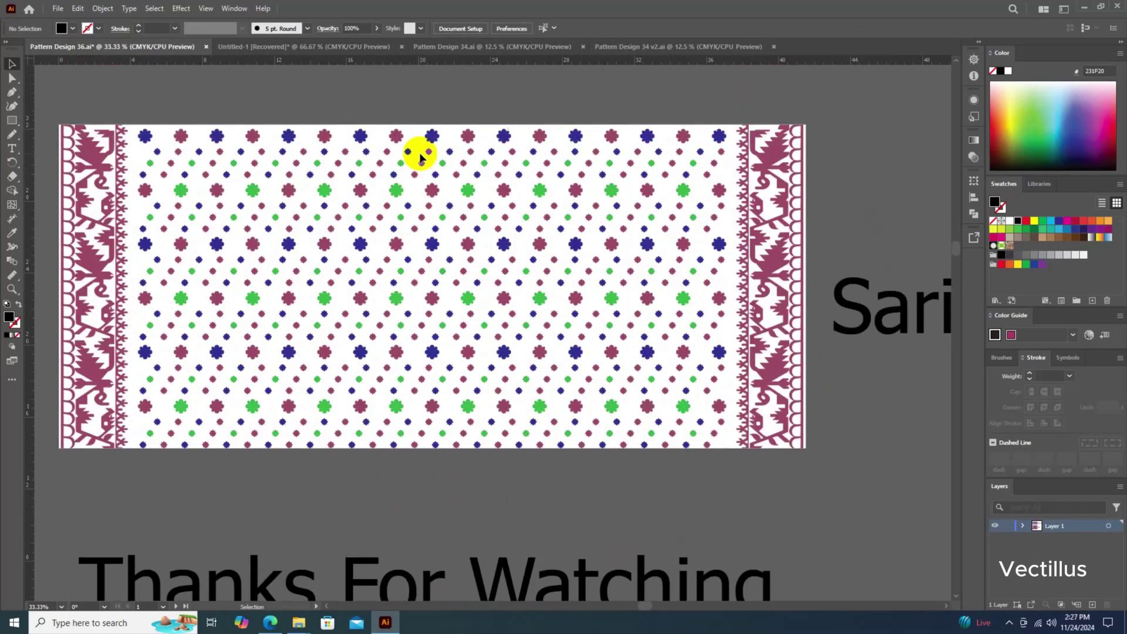
scroll(953, 264, down, 1)
scroll(950, 299, down, 6)
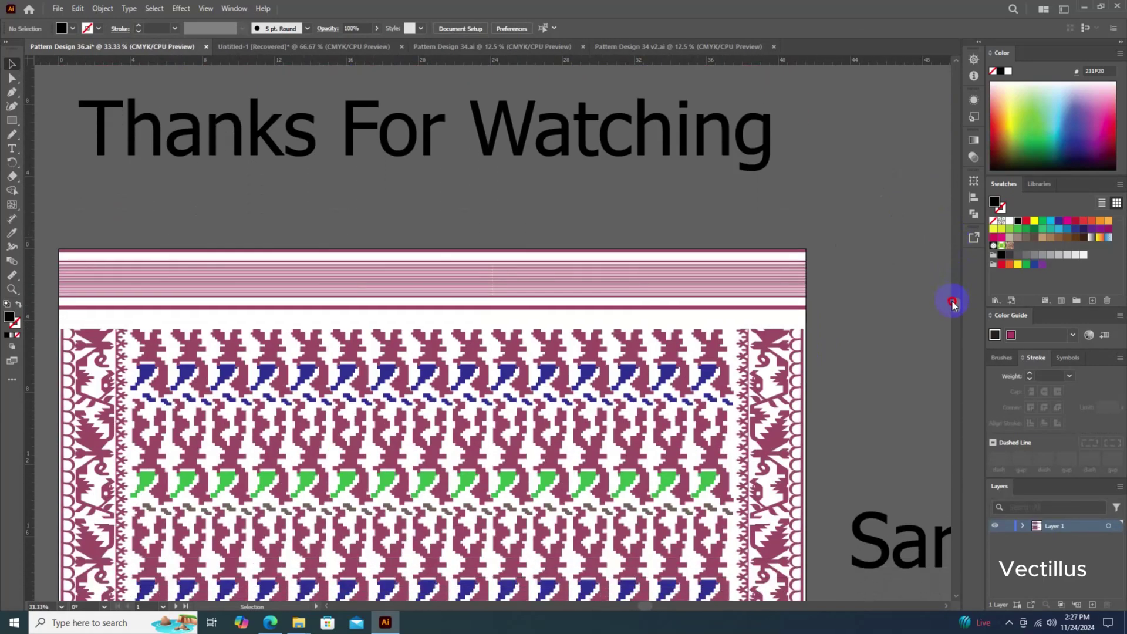
scroll(950, 302, down, 1)
scroll(952, 311, down, 1)
scroll(953, 321, down, 1)
scroll(569, 335, up, 2)
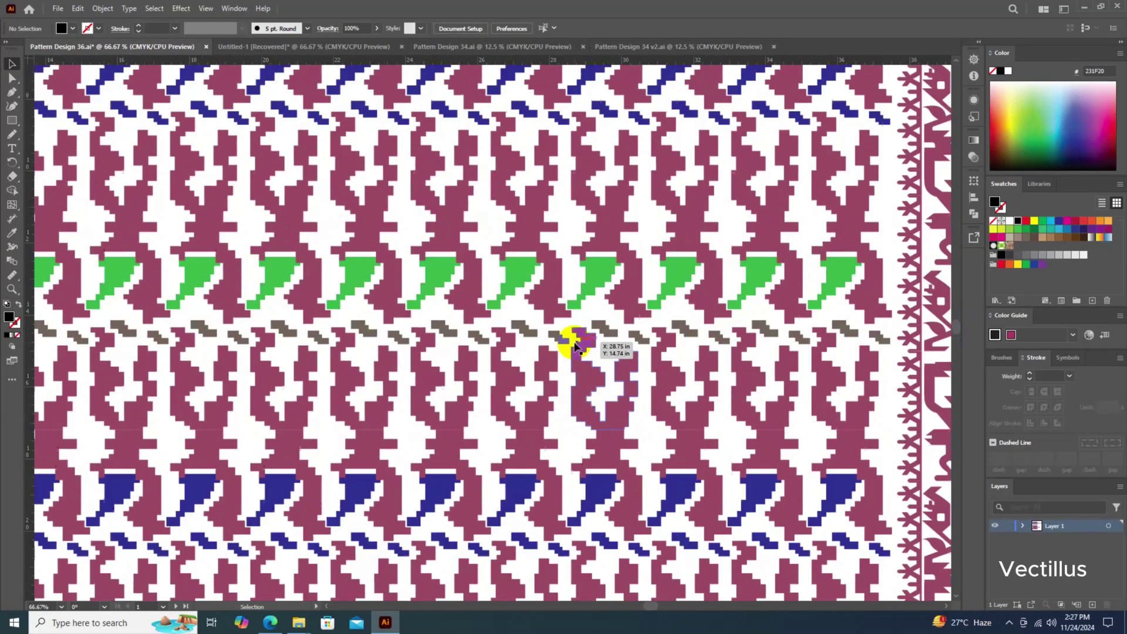
scroll(572, 342, up, 1)
scroll(571, 343, up, 10)
scroll(622, 297, up, 5)
scroll(629, 304, right, 3)
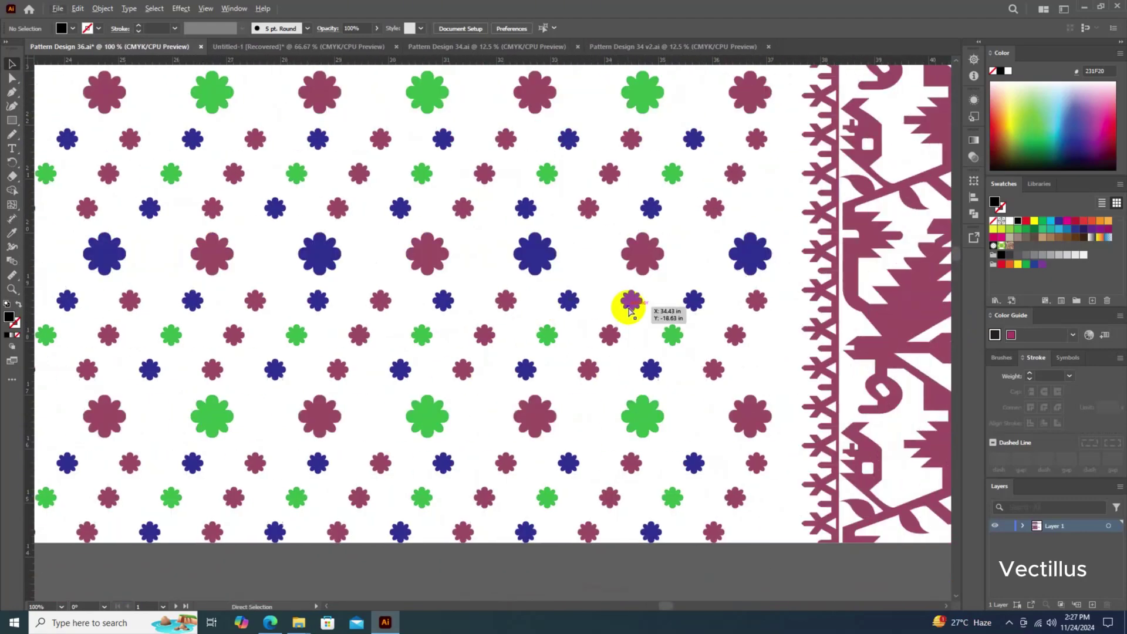
scroll(628, 306, right, 2)
scroll(628, 310, down, 1)
scroll(628, 307, down, 3)
scroll(627, 305, down, 1)
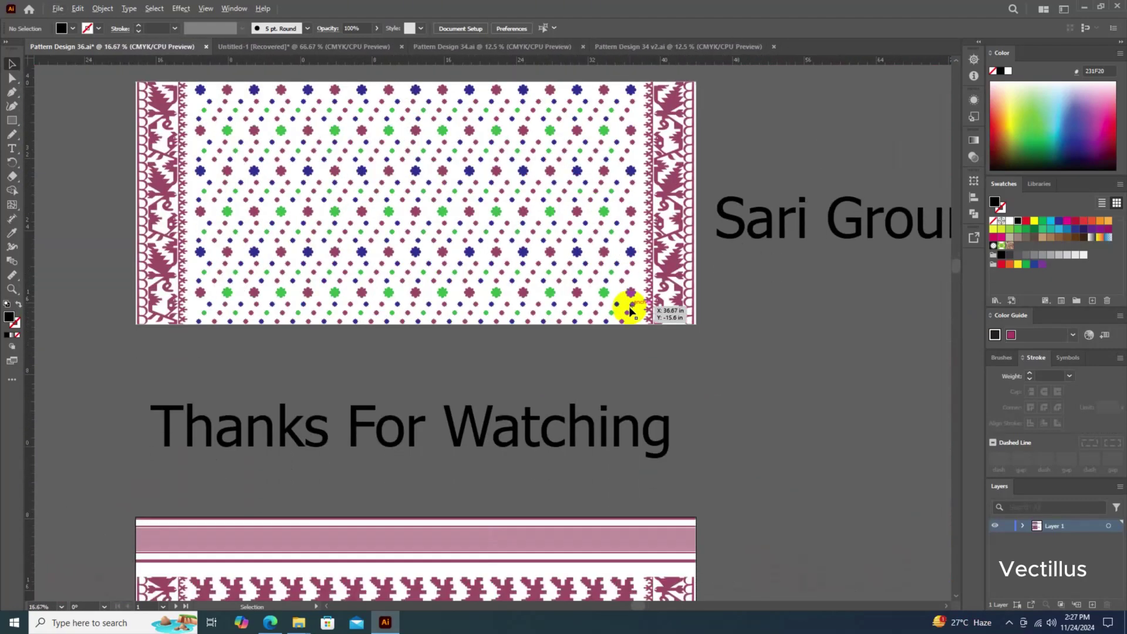
scroll(631, 307, down, 2)
scroll(770, 352, right, 1)
scroll(770, 352, down, 1)
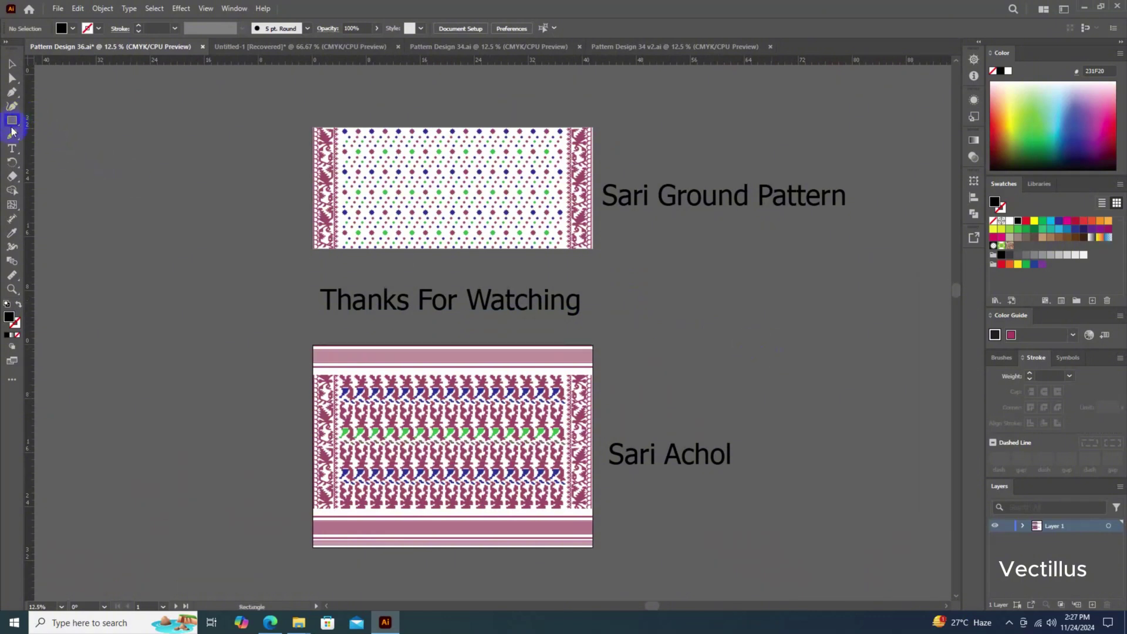
drag(623, 336, 624, 336)
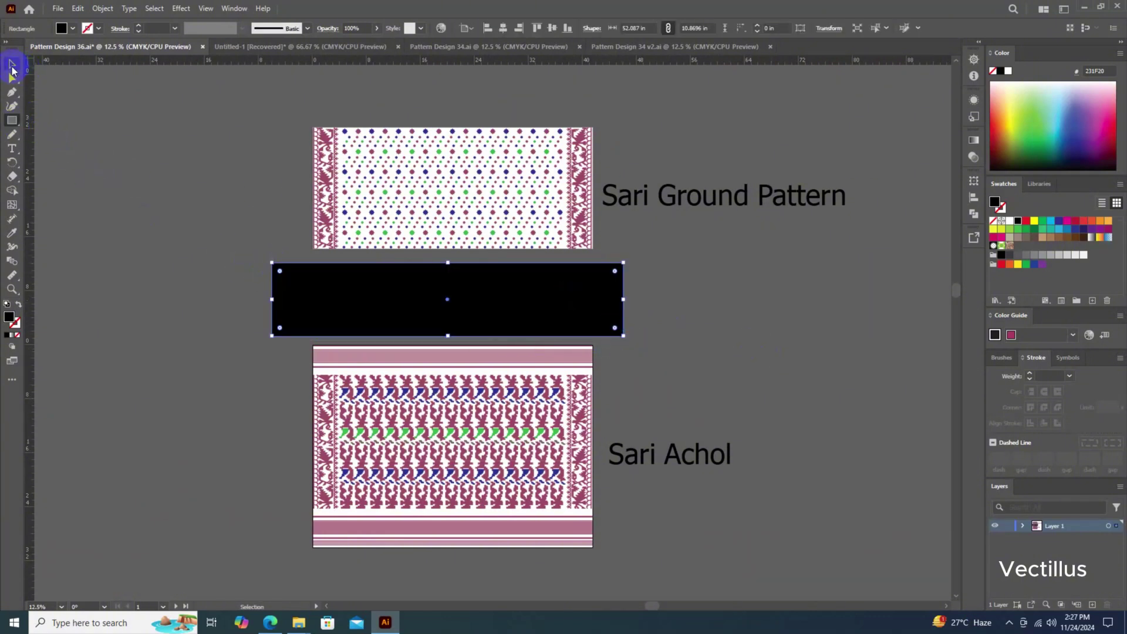